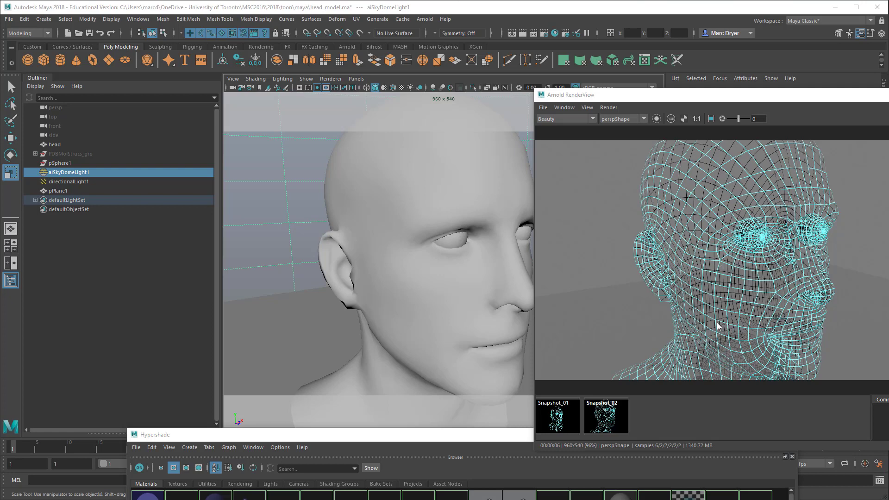
# Select the head mesh and frame the whole head and neck in the perspective view.
pyautogui.click(519, 379)
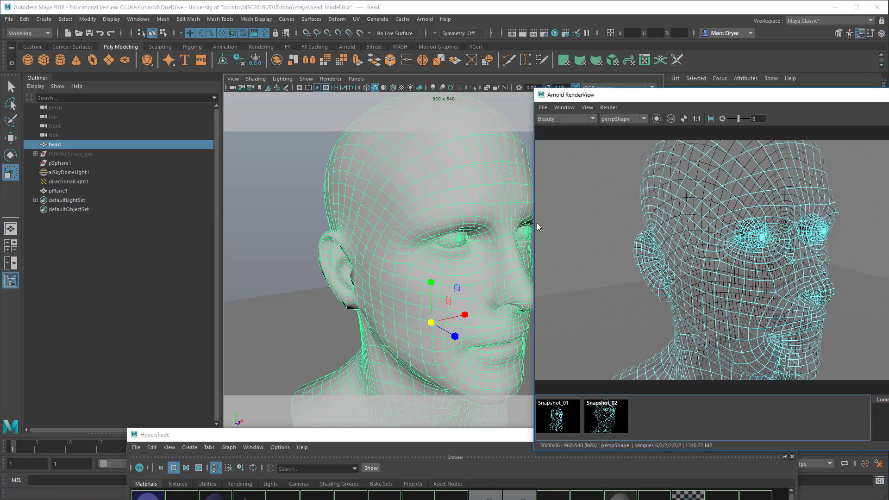
pyautogui.keyDown('alt'); pyautogui.moveTo(447, 271); pyautogui.dragTo(376, 273, button='right'); pyautogui.keyUp('alt')
pyautogui.keyDown('alt'); pyautogui.moveTo(376, 273); pyautogui.dragTo(397, 204); pyautogui.keyUp('alt')
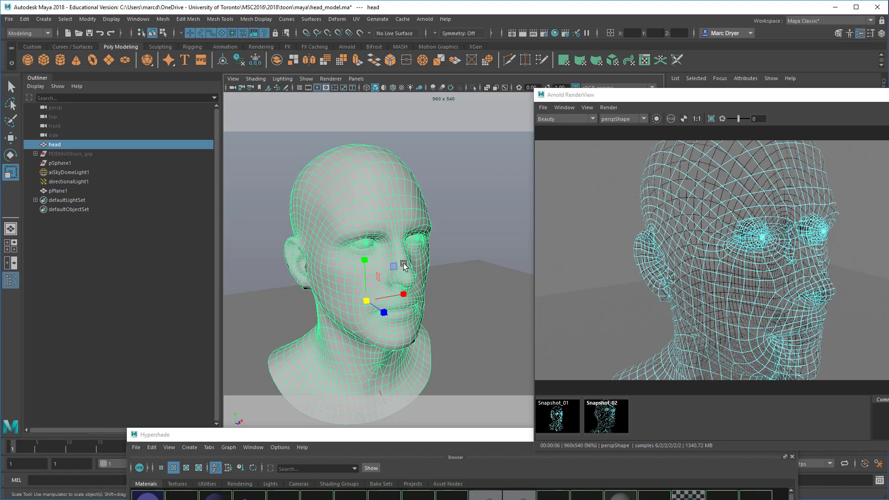
# Clear the Hypershade work area and create a new aiWireframe shader in it.
pyautogui.click(401, 438)
pyautogui.moveTo(401, 440); pyautogui.dragTo(324, 126)
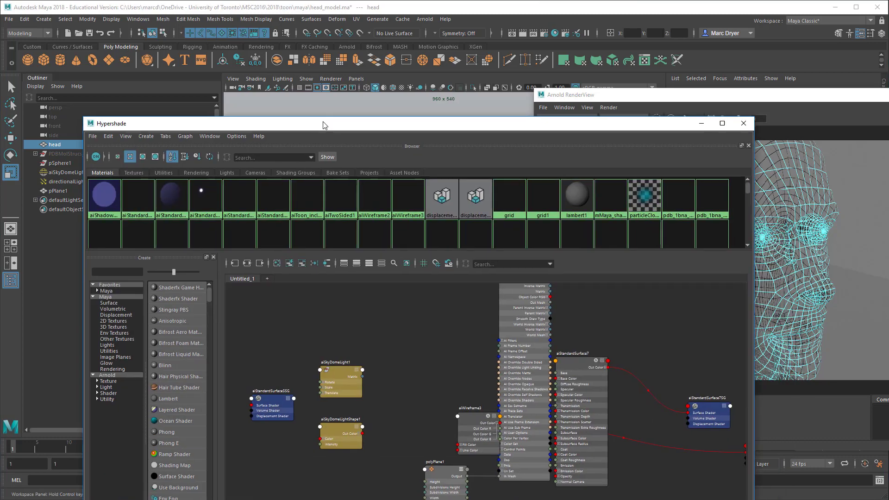
pyautogui.click(275, 266)
pyautogui.moveTo(343, 124); pyautogui.dragTo(392, 137)
pyautogui.press('Tab')
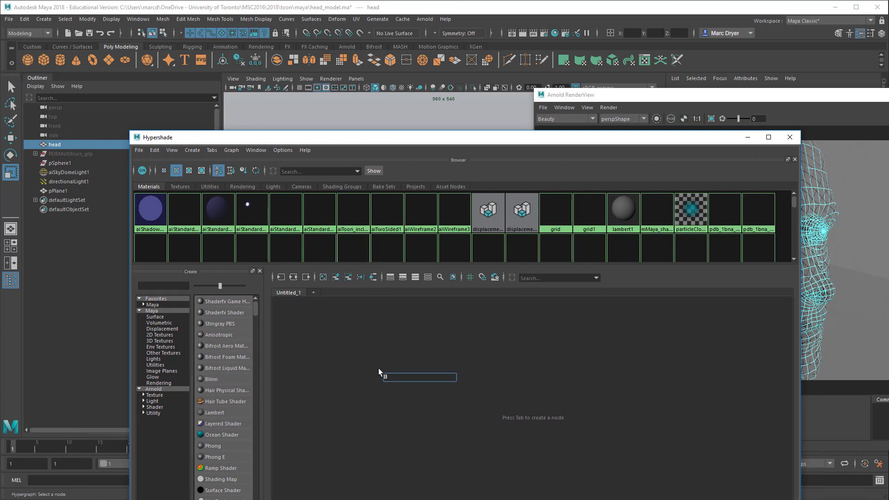
pyautogui.write('aiwiref')
pyautogui.click(408, 385)
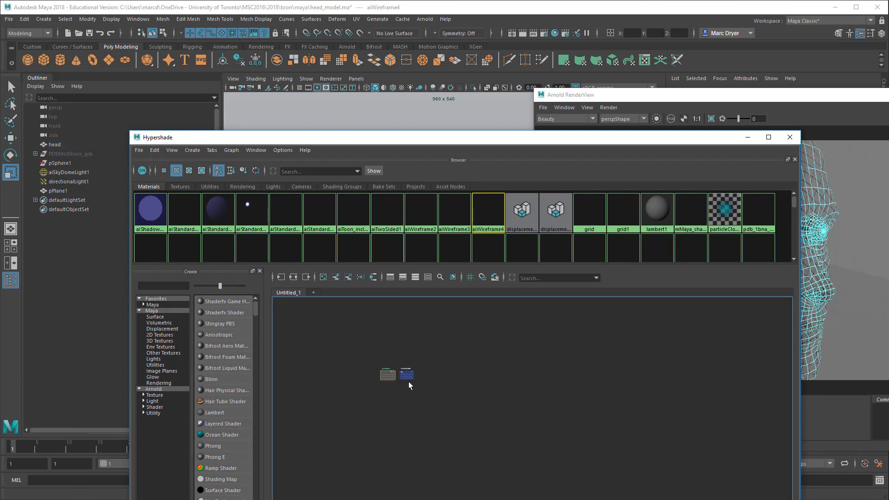
pyautogui.press('f')
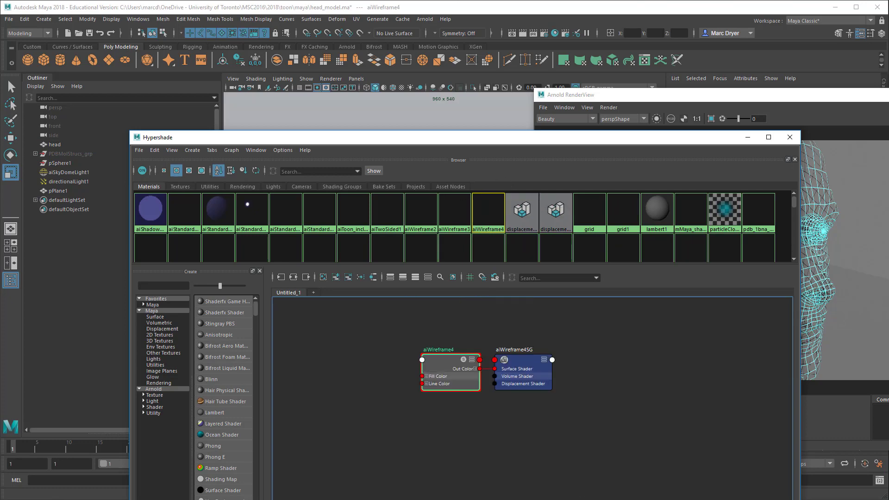
# Assign the new aiWireframe shader to the head and position the Arnold RenderView beside the shader's attributes.
pyautogui.moveTo(468, 139); pyautogui.dragTo(265, 278)
pyautogui.moveTo(285, 350); pyautogui.dragTo(344, 237, button='middle')
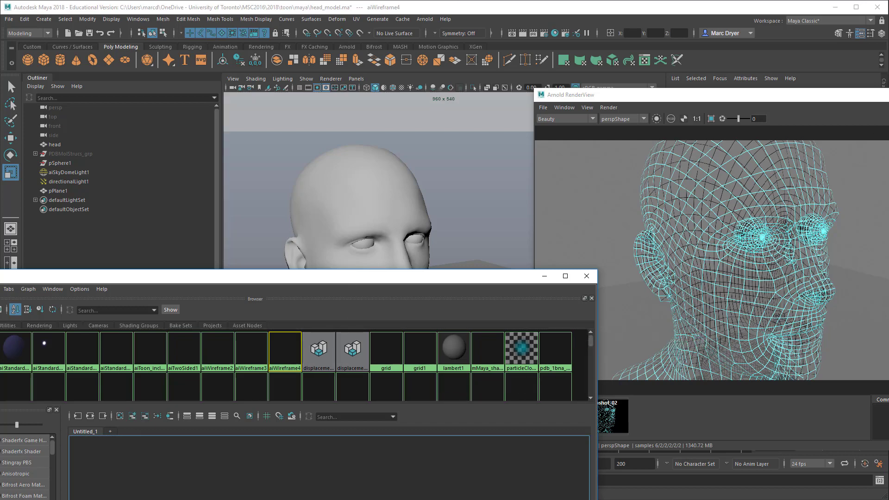
pyautogui.click(612, 408)
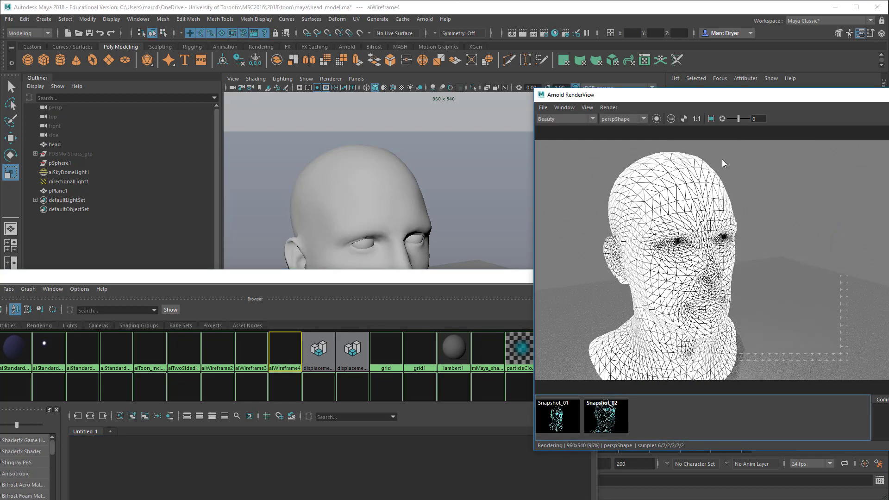
pyautogui.moveTo(700, 98); pyautogui.dragTo(287, 44)
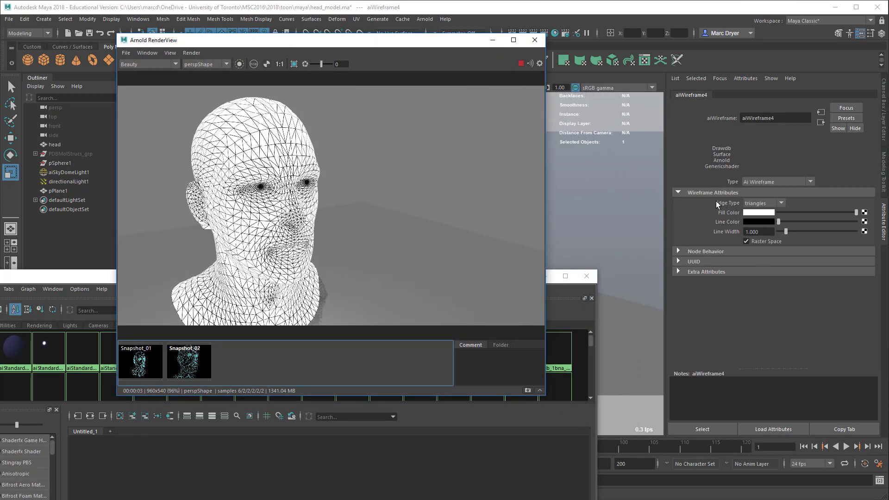
# Set the wireframe shader's edge type to polygons, trying patches for comparison before returning to polygons.
pyautogui.click(754, 204)
pyautogui.click(756, 204)
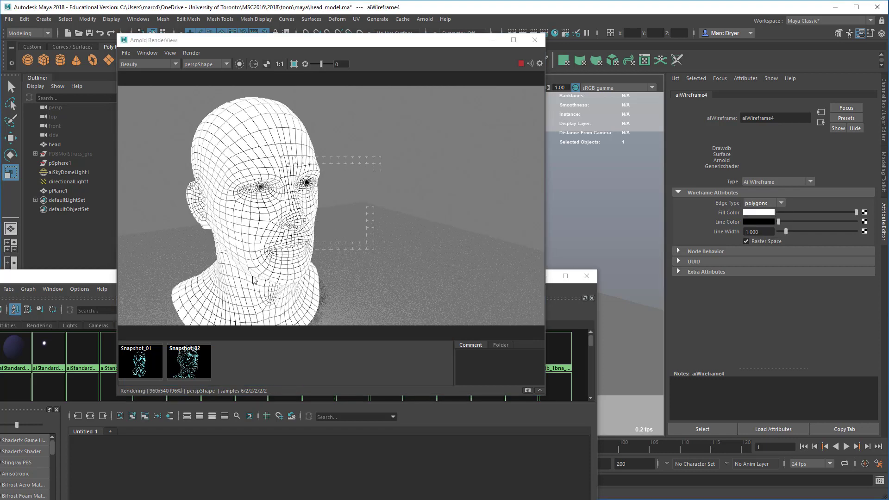
pyautogui.click(762, 204)
pyautogui.click(761, 232)
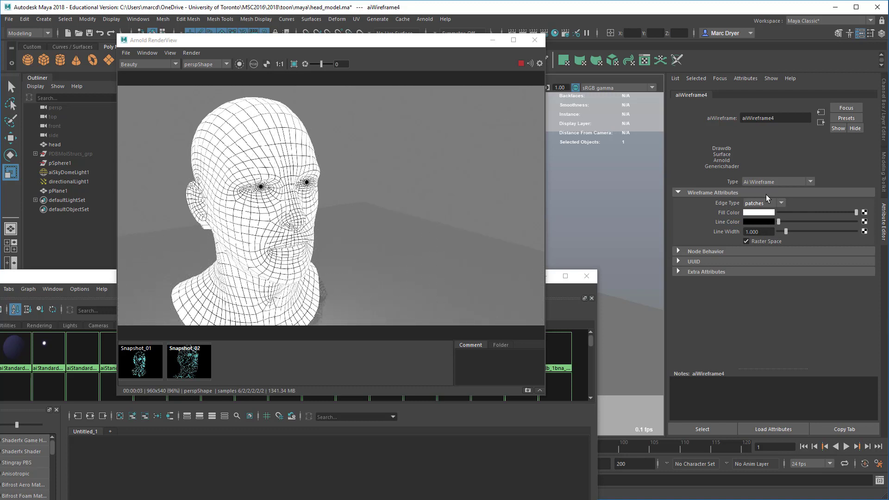
pyautogui.click(753, 205)
pyautogui.click(753, 223)
# Try cyan lines over a red fill on the wireframe shader, and restore the black lines and white fill.
pyautogui.click(757, 221)
pyautogui.click(707, 216)
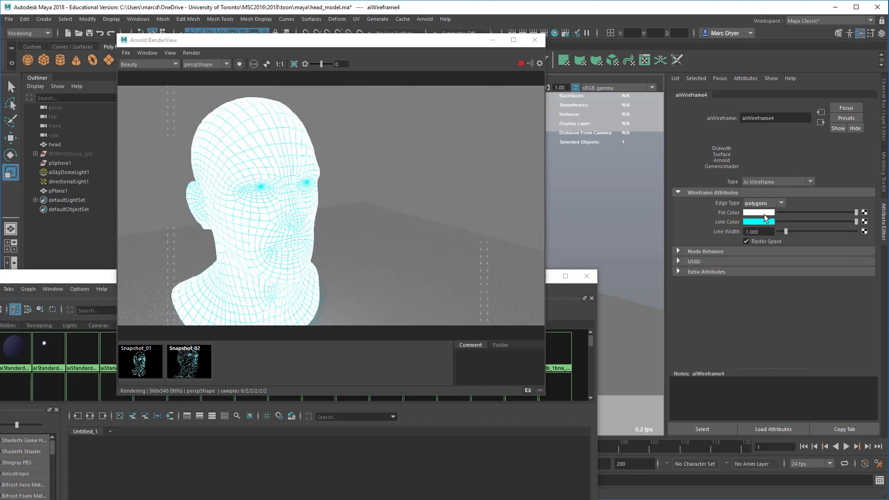
pyautogui.click(764, 215)
pyautogui.click(730, 190)
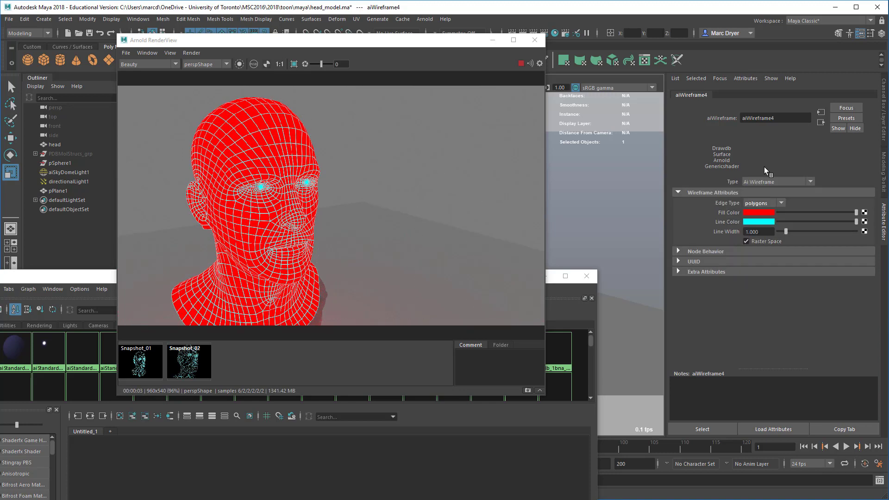
pyautogui.moveTo(828, 212); pyautogui.dragTo(766, 221)
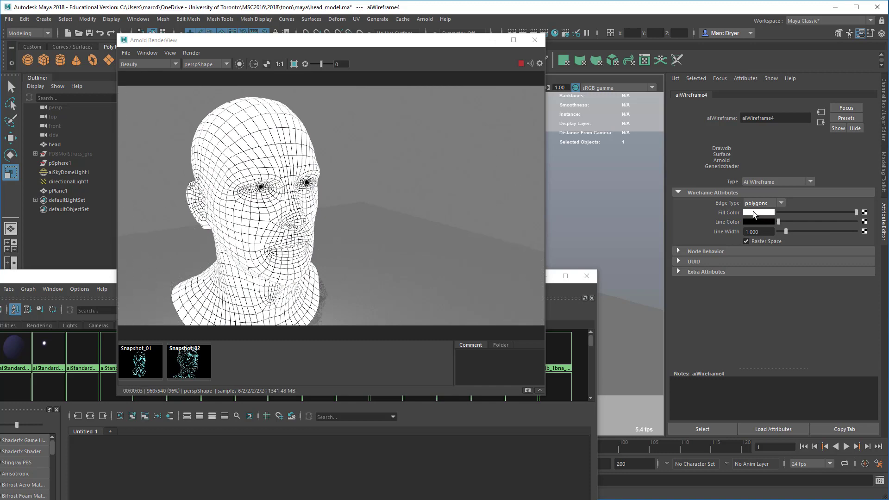
# Set the wireframe shader's line width to 2.
pyautogui.click(772, 232)
pyautogui.write('2')
pyautogui.press('Return')
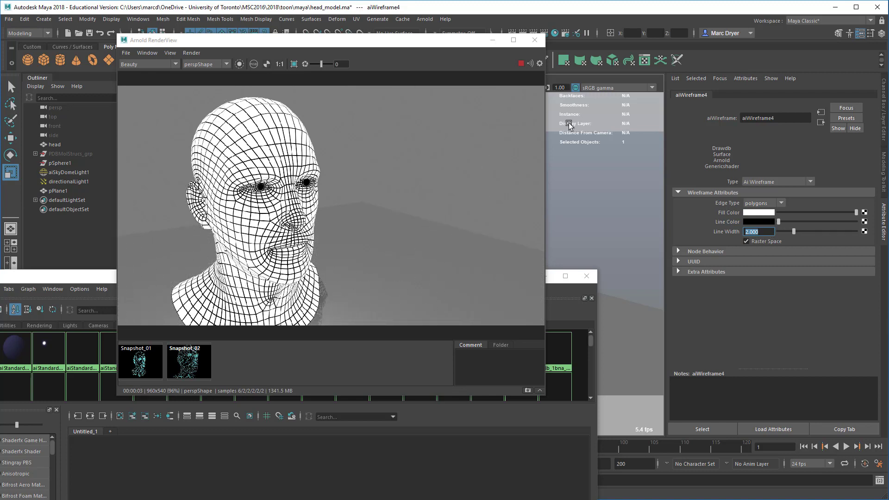
# Choose gaussian as the Arnold sampling filter type in the render settings and close them.
pyautogui.moveTo(469, 41); pyautogui.dragTo(448, 77)
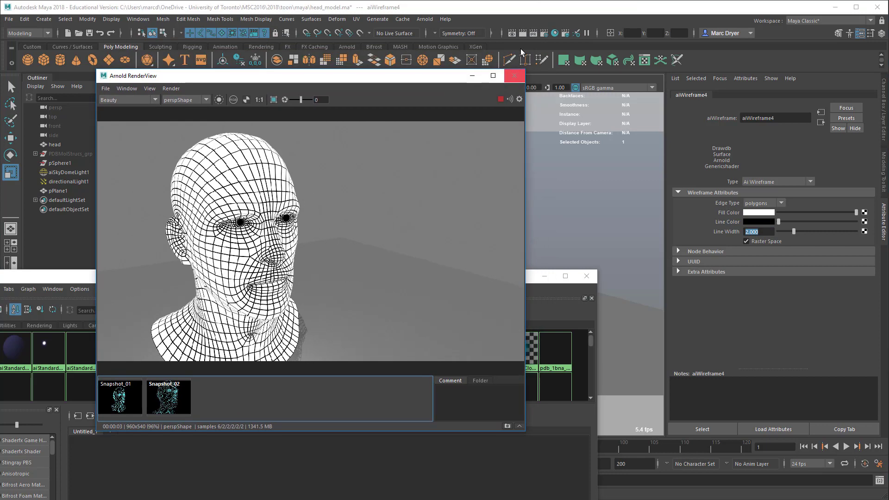
pyautogui.click(543, 33)
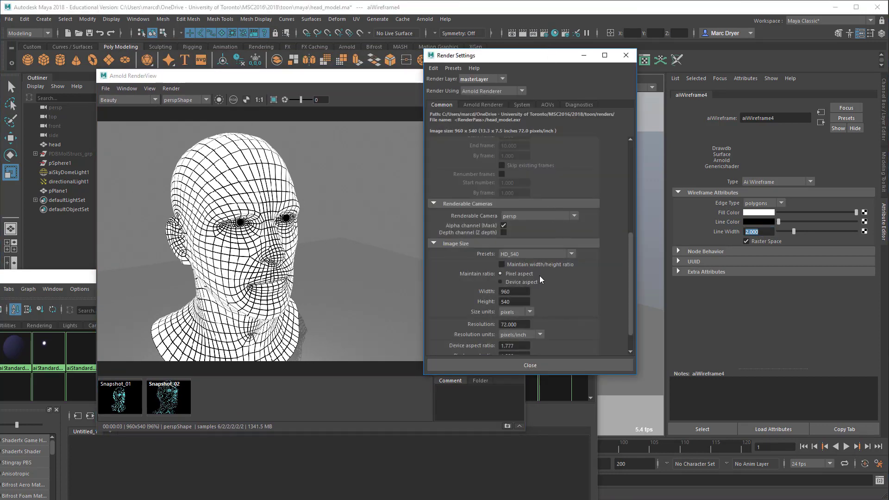
pyautogui.click(490, 105)
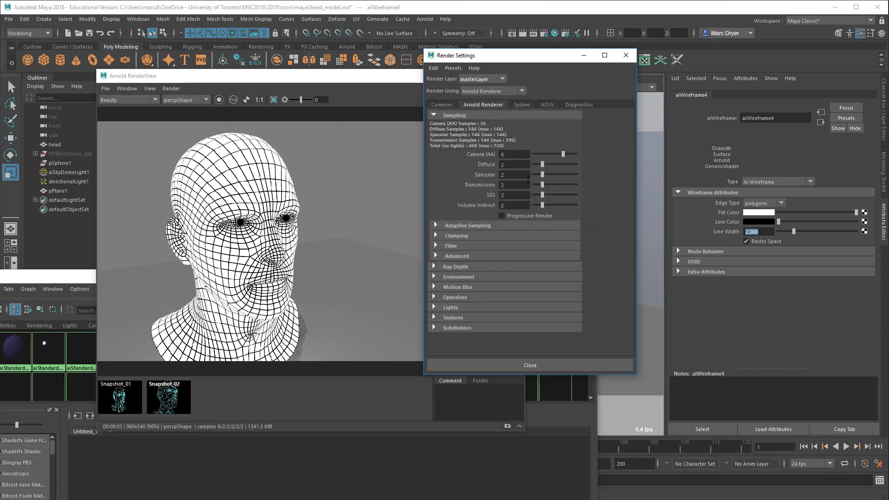
pyautogui.click(455, 245)
pyautogui.click(521, 257)
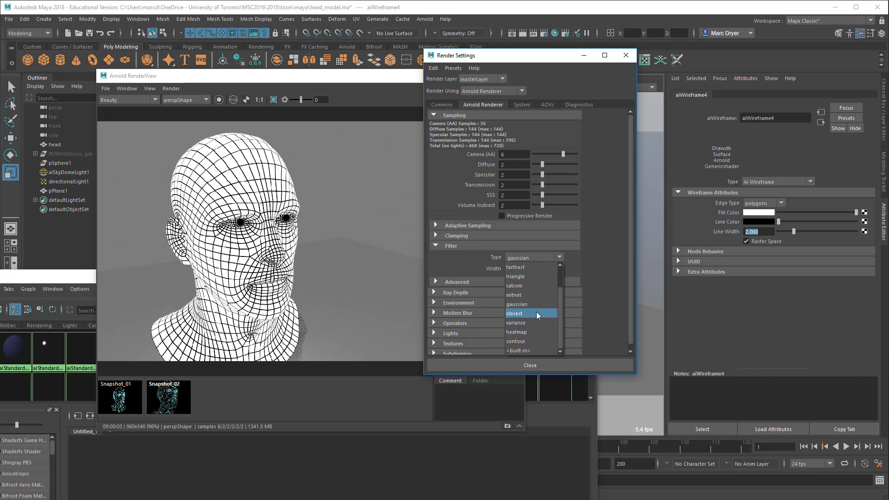
pyautogui.scroll(1, 531, 322)
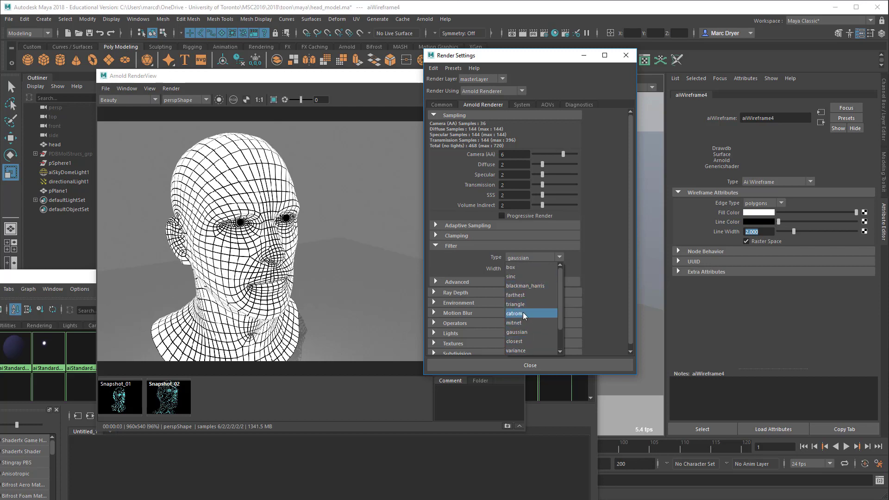
pyautogui.click(526, 331)
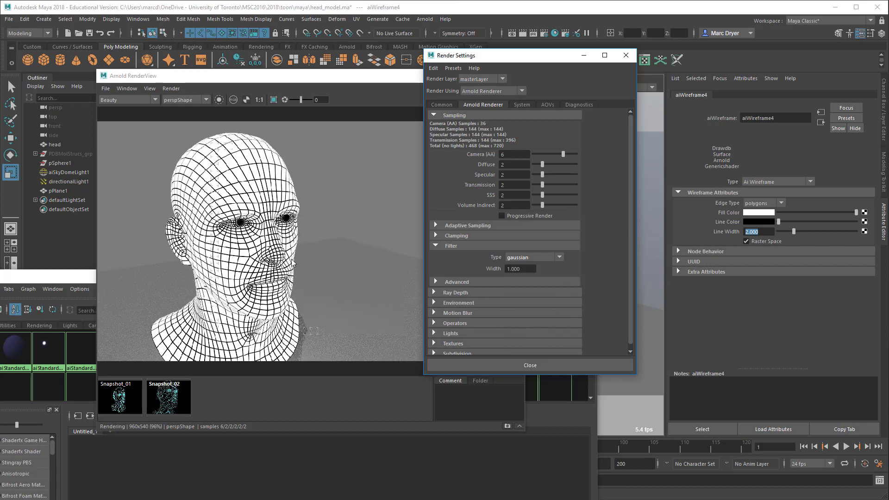
pyautogui.click(625, 56)
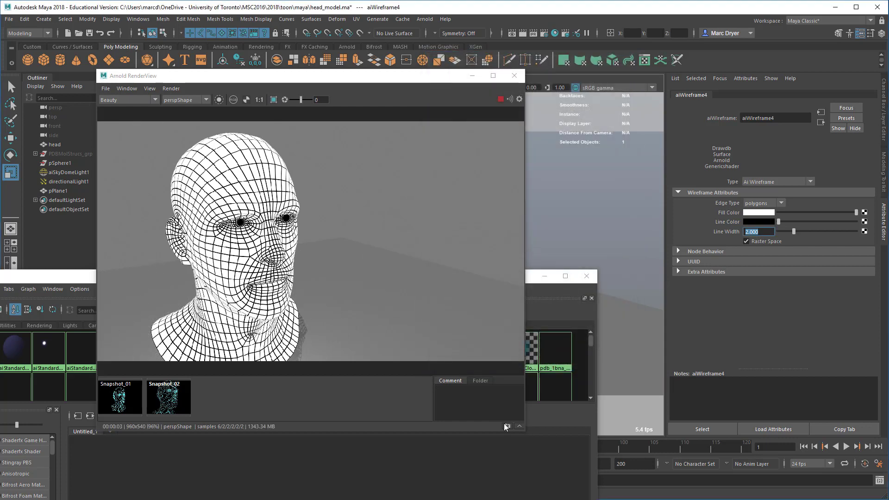
# Collapse the RenderView's snapshot area and arrange the windows so the Hypershade graph has free working space.
pyautogui.click(520, 426)
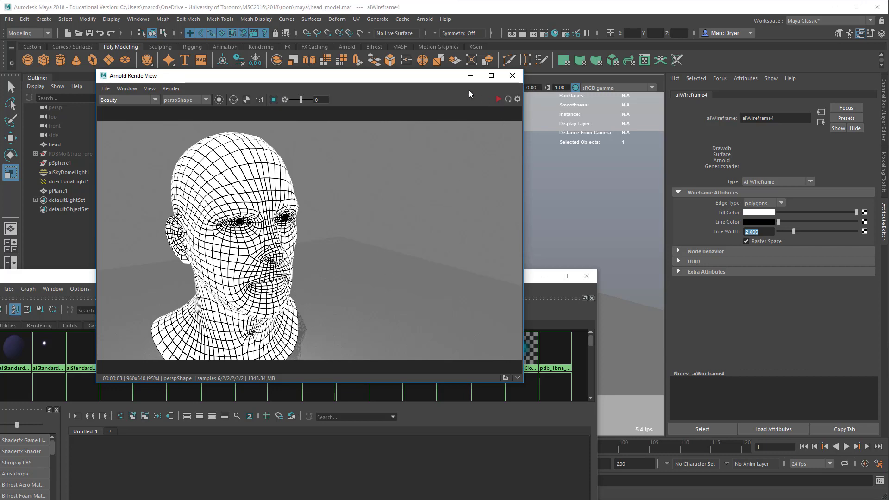
pyautogui.moveTo(403, 77); pyautogui.dragTo(576, 250)
pyautogui.moveTo(486, 273); pyautogui.dragTo(621, 39)
pyautogui.scroll(-3, 554, 301)
pyautogui.keyDown('alt'); pyautogui.moveTo(505, 288); pyautogui.dragTo(256, 301, button='middle'); pyautogui.keyUp('alt')
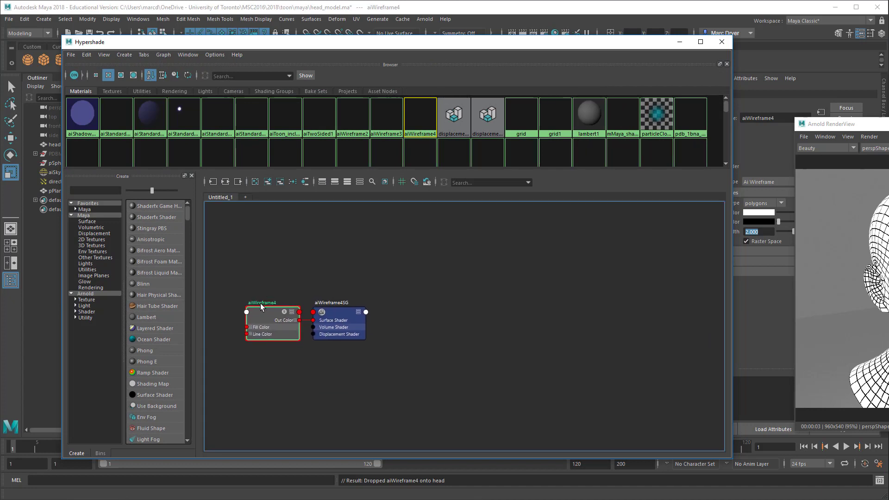
# Create an aiStandardSurface shader in the Hypershade and rename it seeThru_wire_front.
pyautogui.click(407, 290)
pyautogui.press('Tab')
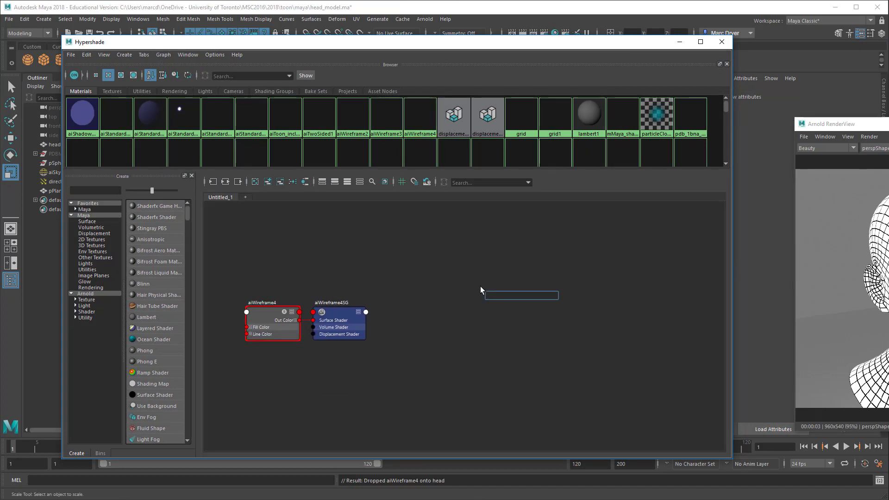
pyautogui.write('aistandar')
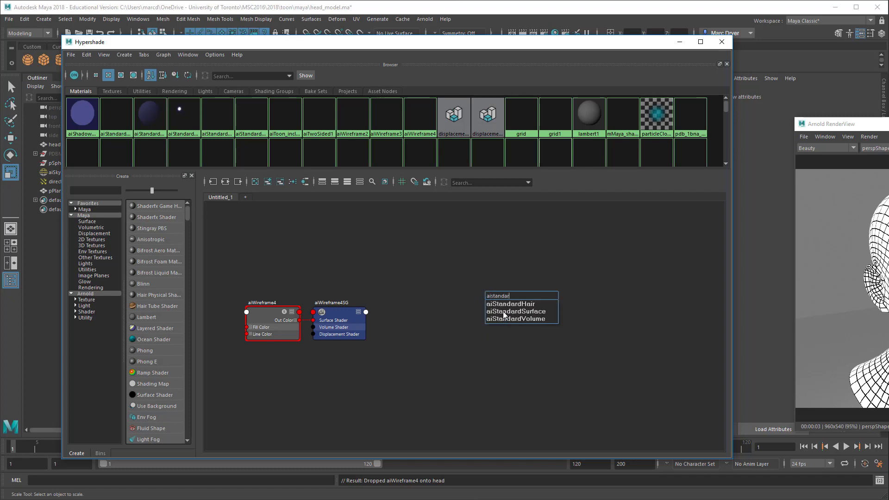
pyautogui.click(503, 311)
pyautogui.moveTo(503, 311); pyautogui.dragTo(452, 270)
pyautogui.doubleClick(461, 259)
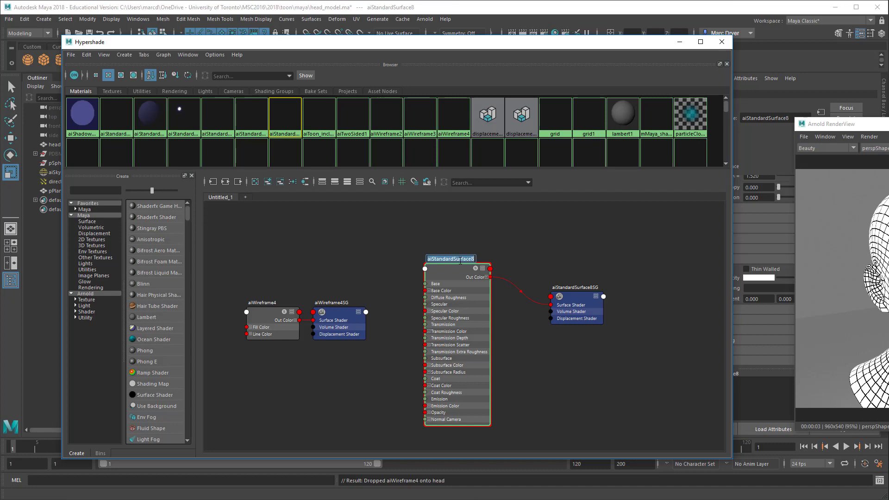
pyautogui.write('se')
pyautogui.write('eThru_wire_front')
pyautogui.press('Return')
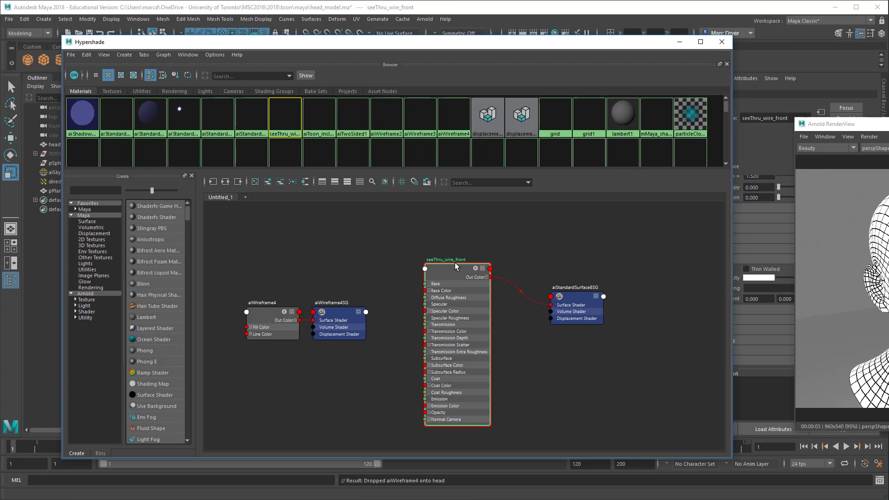
# Rearrange the shader nodes and connect the aiWireframe's Out Color to the Base Color of seeThru_wire_front.
pyautogui.moveTo(452, 264); pyautogui.dragTo(448, 279)
pyautogui.moveTo(355, 322); pyautogui.dragTo(361, 258)
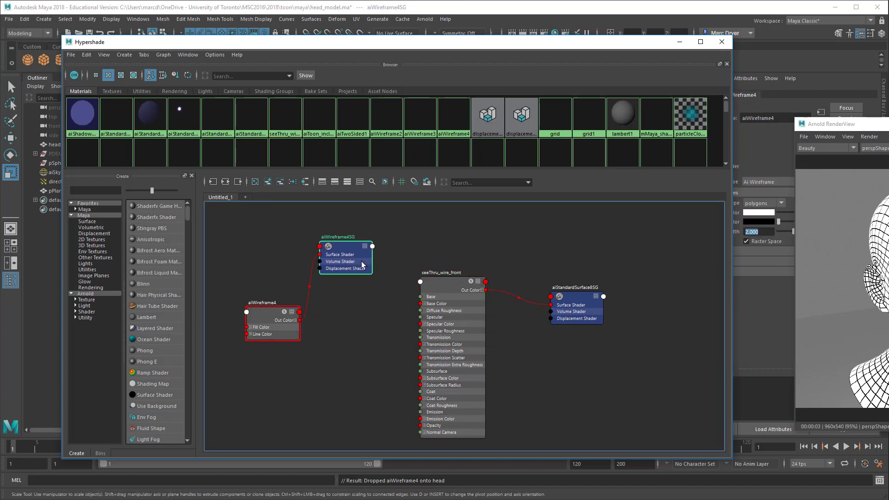
pyautogui.moveTo(290, 338); pyautogui.dragTo(420, 303)
# Assign seeThru_wire_front to the head and start the Arnold render.
pyautogui.moveTo(613, 42)
pyautogui.mouseDown()
pyautogui.moveTo(604, 67)
pyautogui.moveTo(481, 146)
pyautogui.moveTo(377, 296)
pyautogui.moveTo(384, 305)
pyautogui.mouseUp()
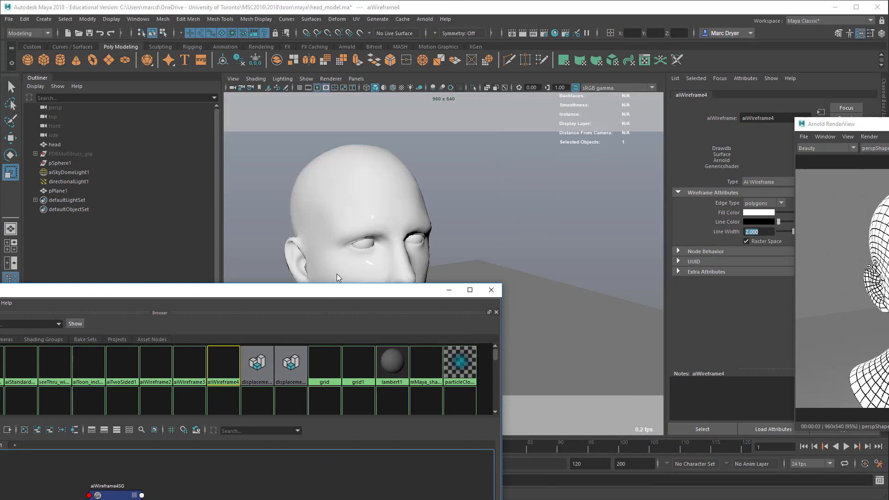
pyautogui.moveTo(329, 292); pyautogui.dragTo(421, 88)
pyautogui.moveTo(498, 137); pyautogui.dragTo(319, 81)
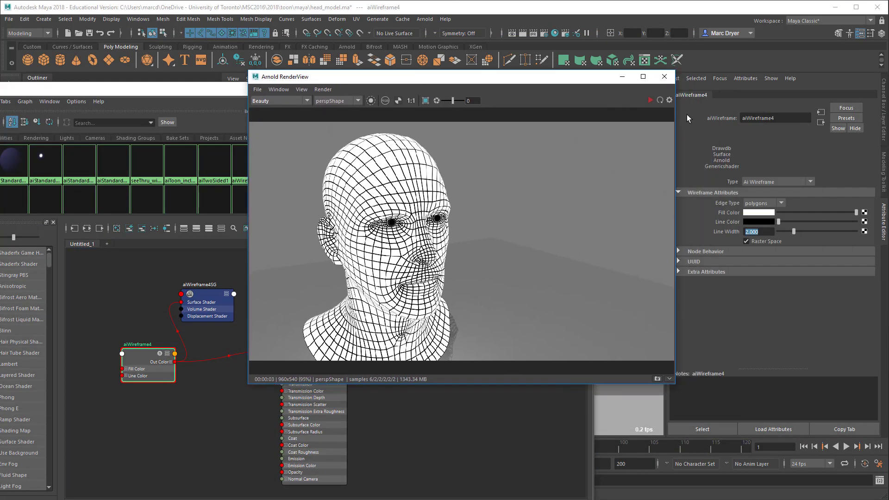
pyautogui.click(651, 100)
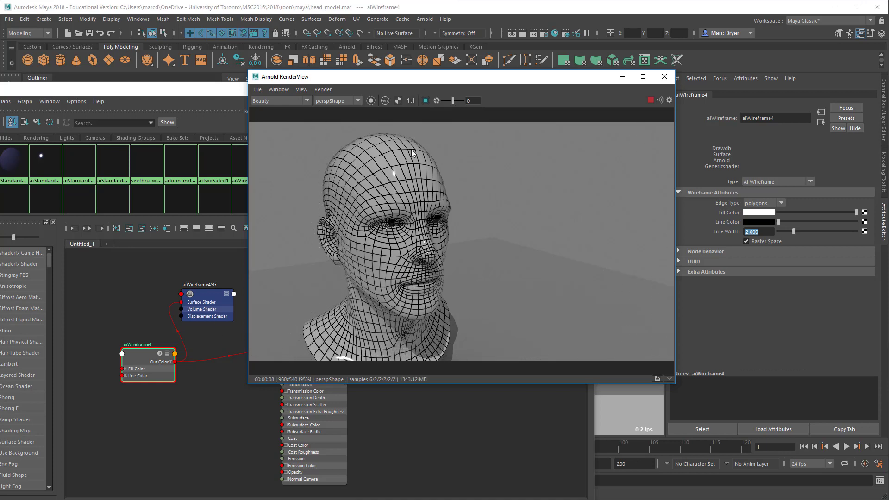
# Select the seeThru_wire_front shader and arrange the Hypershade and RenderView side by side, narrowing the Hypershade.
pyautogui.moveTo(465, 76); pyautogui.dragTo(583, 60)
pyautogui.click(304, 335)
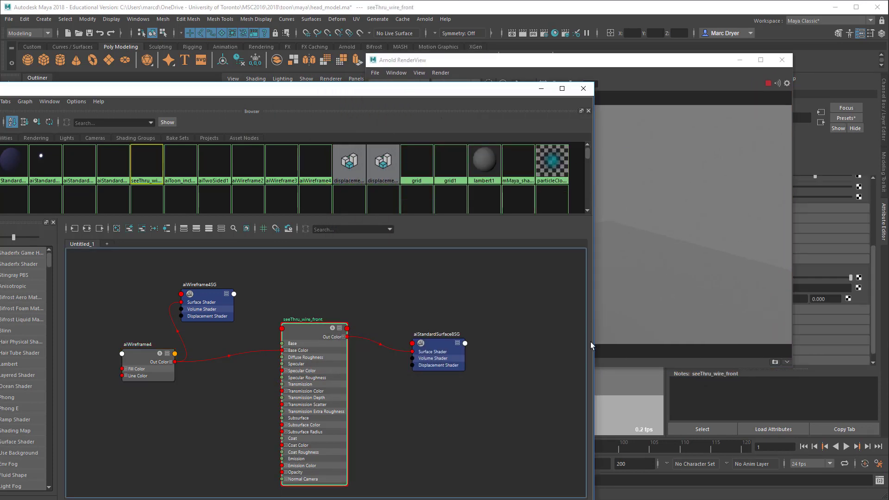
pyautogui.moveTo(594, 345); pyautogui.dragTo(381, 345)
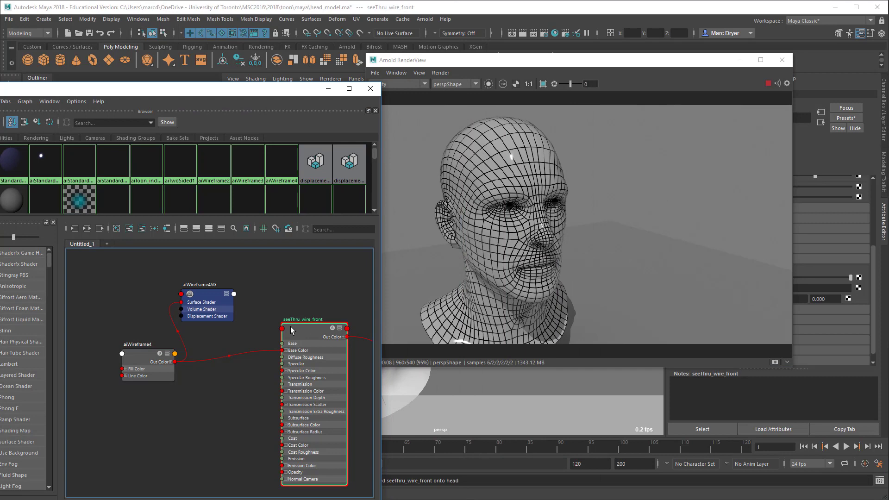
pyautogui.keyDown('alt'); pyautogui.moveTo(292, 324); pyautogui.dragTo(225, 336, button='middle'); pyautogui.keyUp('alt')
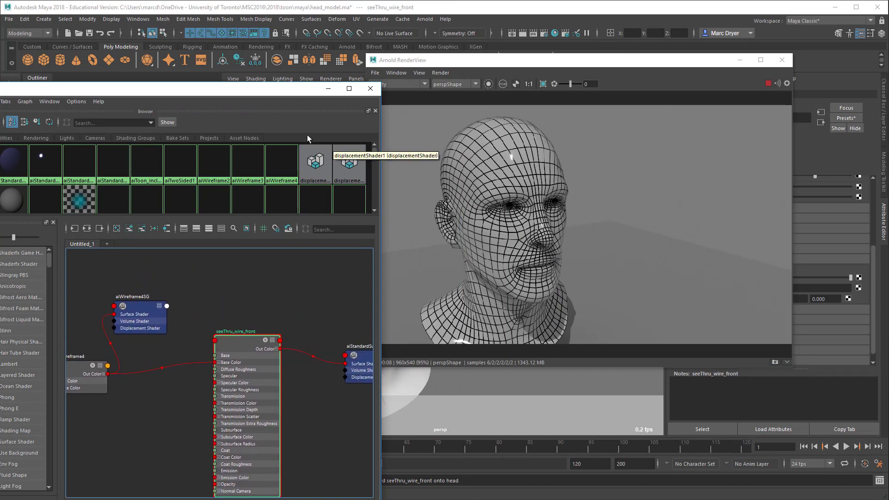
# Connect the aiWireframe4's Out Color R to the Transmission input of seeThru_wire_front.
pyautogui.moveTo(520, 66); pyautogui.dragTo(571, 122)
pyautogui.keyDown('alt'); pyautogui.moveTo(172, 367); pyautogui.dragTo(181, 314, button='middle'); pyautogui.keyUp('alt')
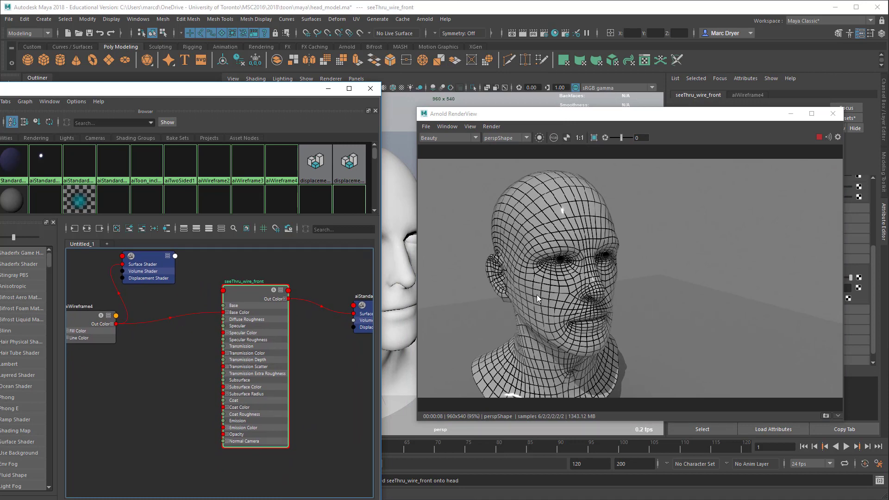
pyautogui.keyDown('alt'); pyautogui.moveTo(525, 285); pyautogui.dragTo(620, 280); pyautogui.keyUp('alt')
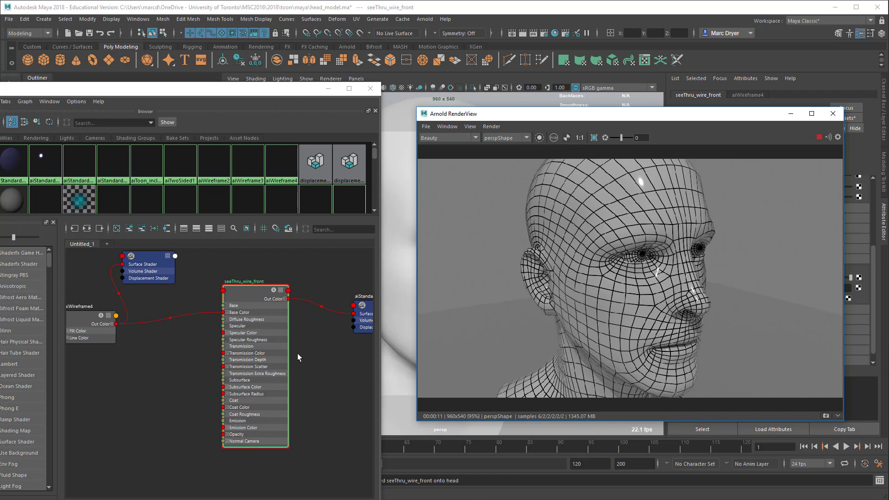
pyautogui.moveTo(91, 319); pyautogui.dragTo(120, 336)
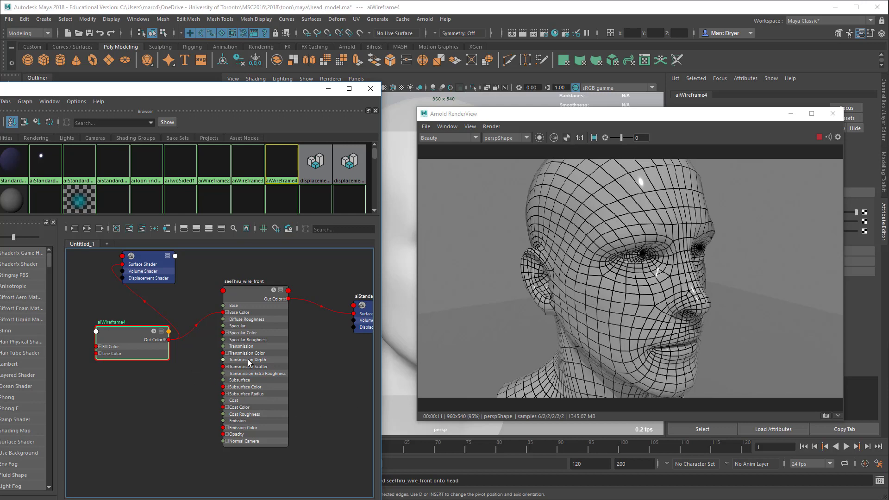
pyautogui.scroll(3, 206, 377)
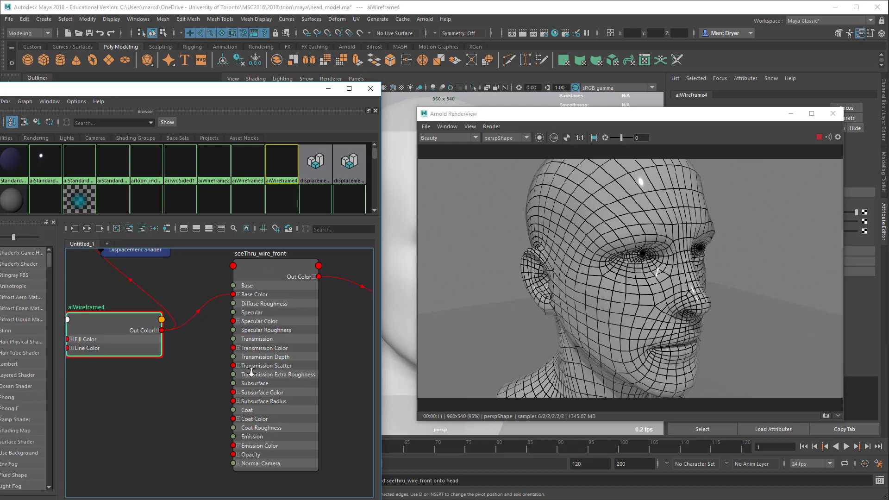
pyautogui.moveTo(162, 327); pyautogui.dragTo(239, 336)
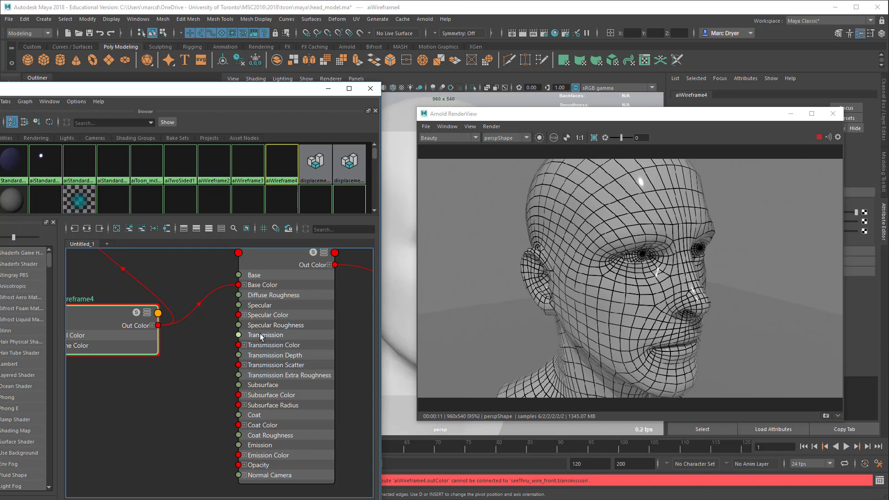
pyautogui.click(152, 326)
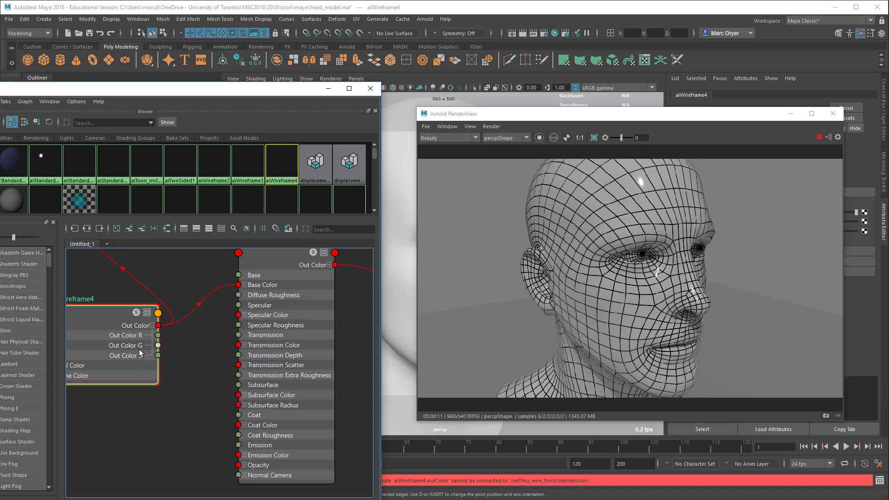
pyautogui.moveTo(157, 335); pyautogui.dragTo(239, 335)
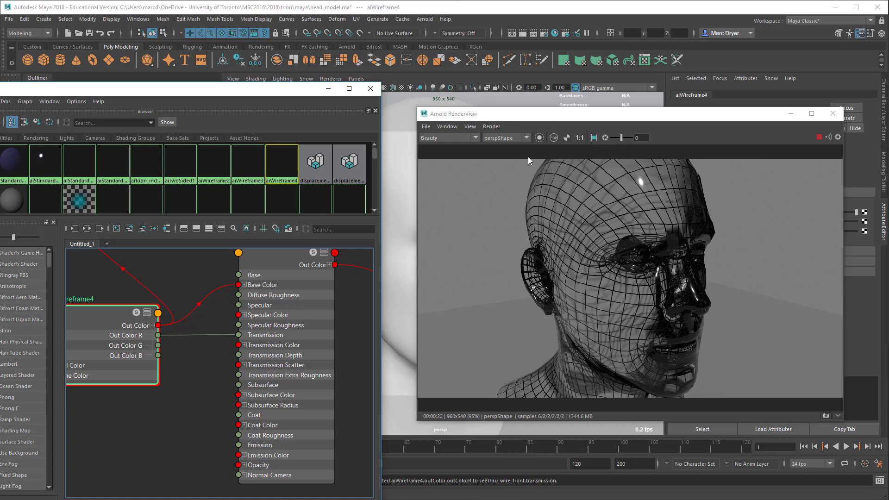
# Select the seeThru_wire_front shader and move the RenderView and Hypershade windows to uncover its attributes.
pyautogui.click(265, 266)
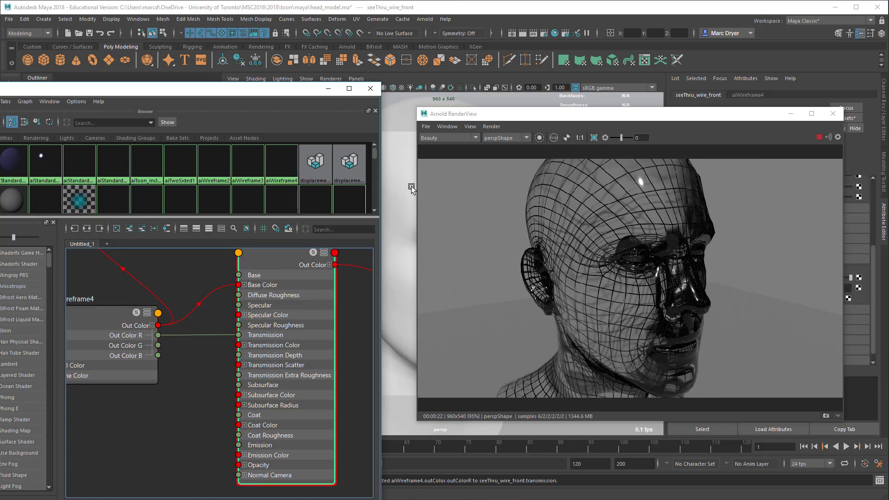
pyautogui.moveTo(517, 119); pyautogui.dragTo(361, 74)
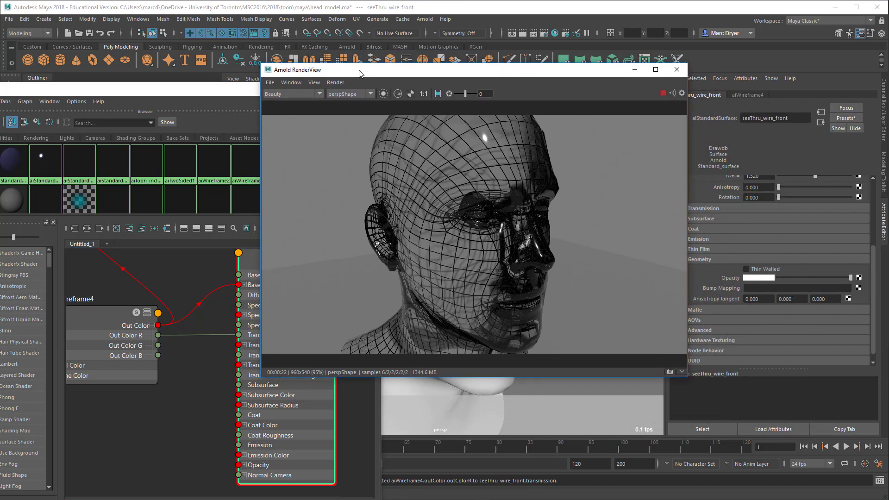
pyautogui.moveTo(220, 92); pyautogui.dragTo(203, 171)
pyautogui.click(541, 69)
pyautogui.moveTo(541, 69); pyautogui.dragTo(437, 51)
pyautogui.scroll(5, 727, 288)
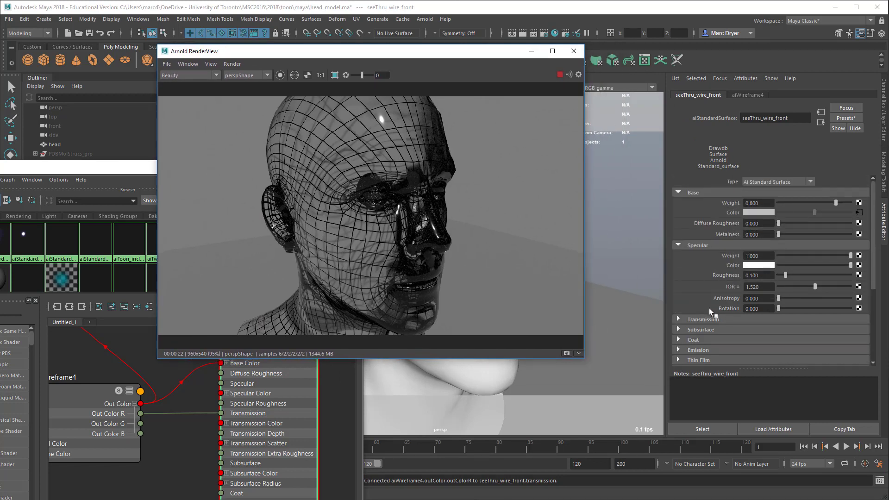
# Expand the Transmission attributes of seeThru_wire_front and set its specular IOR to 1.
pyautogui.click(704, 320)
pyautogui.scroll(-3, 706, 317)
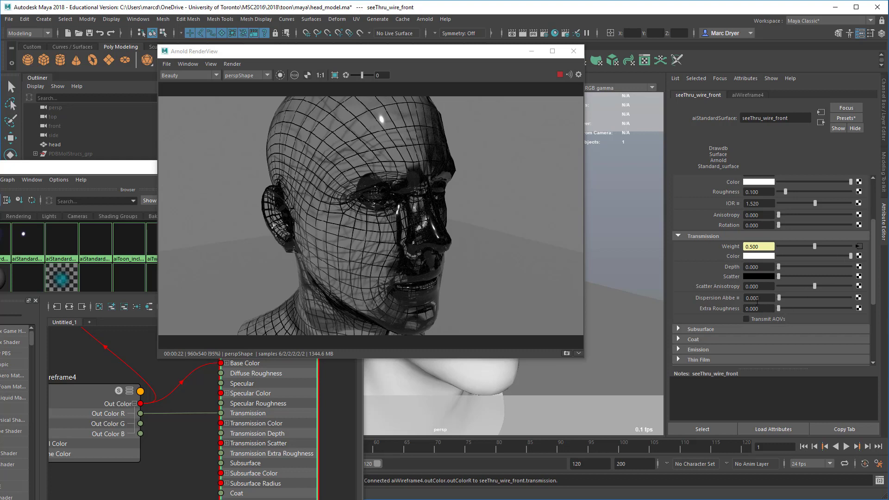
pyautogui.scroll(3, 707, 250)
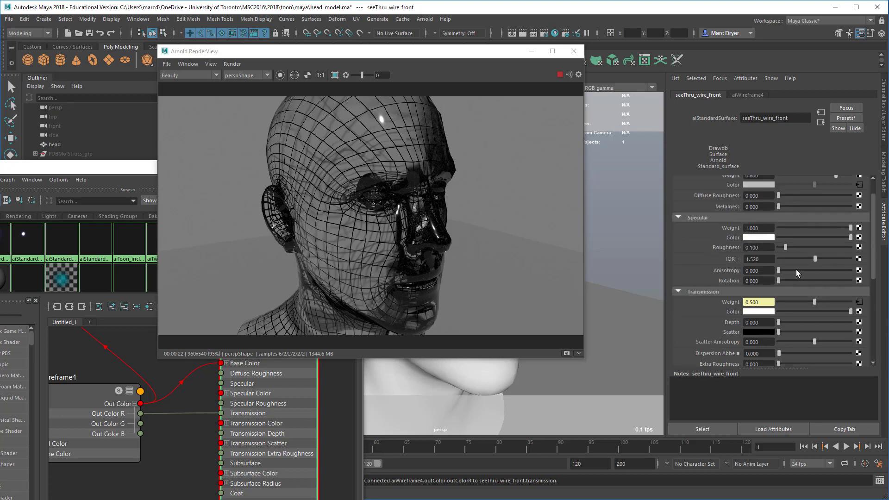
pyautogui.click(769, 258)
pyautogui.write('1')
pyautogui.press('Return')
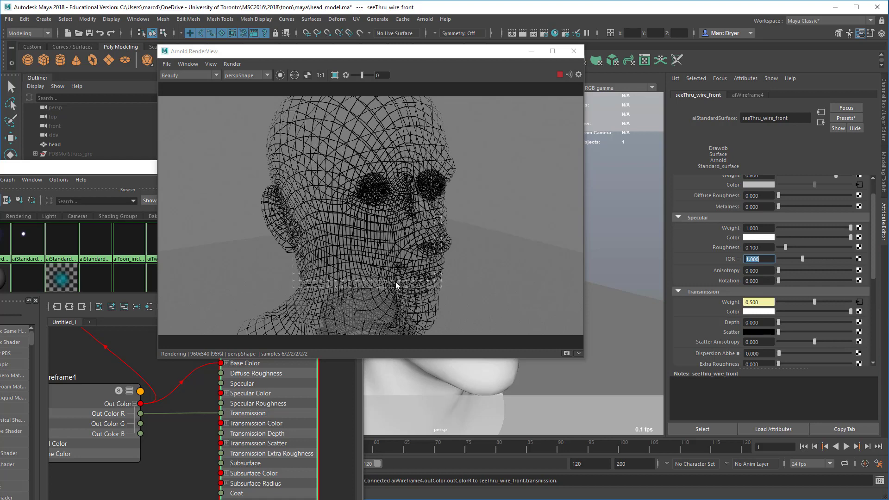
# Show the render at 1:1 scale and enable Thin Walled in the Geometry attributes of seeThru_wire_front.
pyautogui.click(320, 75)
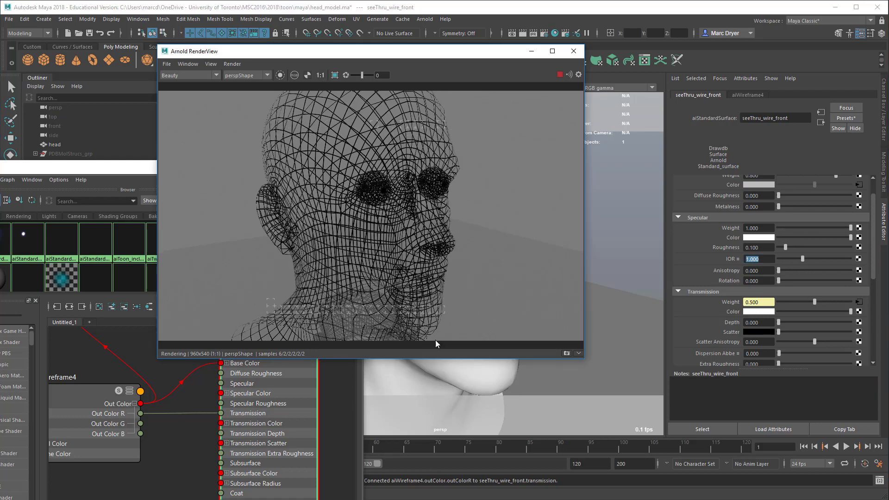
pyautogui.scroll(-3, 699, 346)
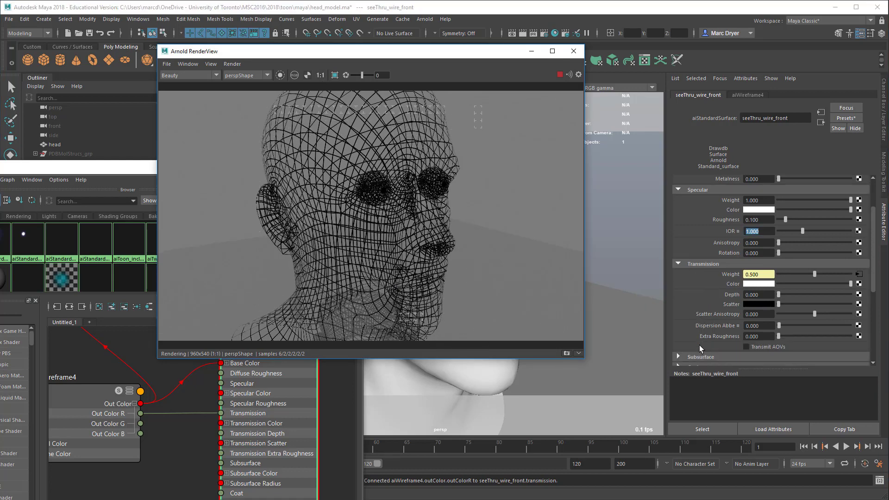
pyautogui.scroll(-3, 698, 341)
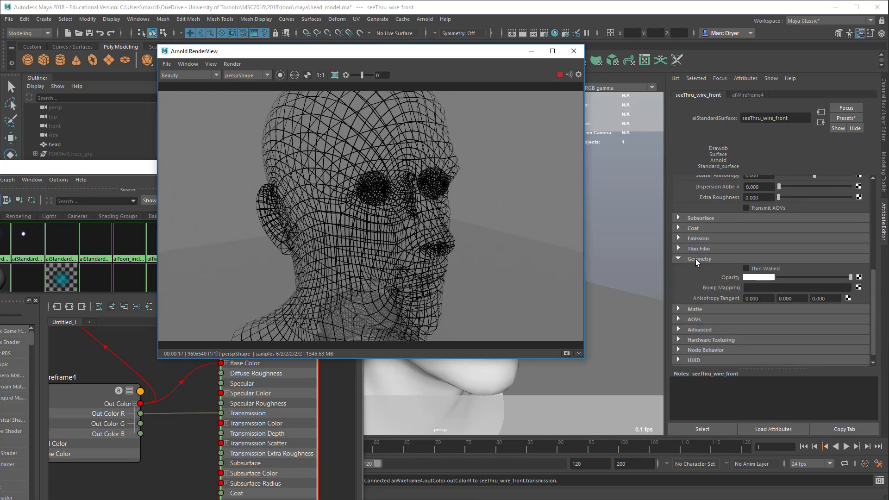
pyautogui.click(754, 270)
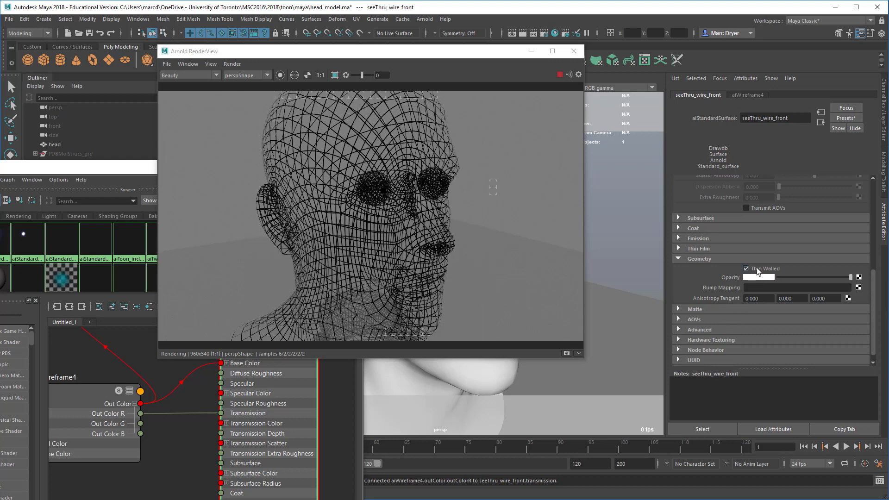
# Set the specular IOR of seeThru_wire_front to 1.5.
pyautogui.scroll(5, 728, 289)
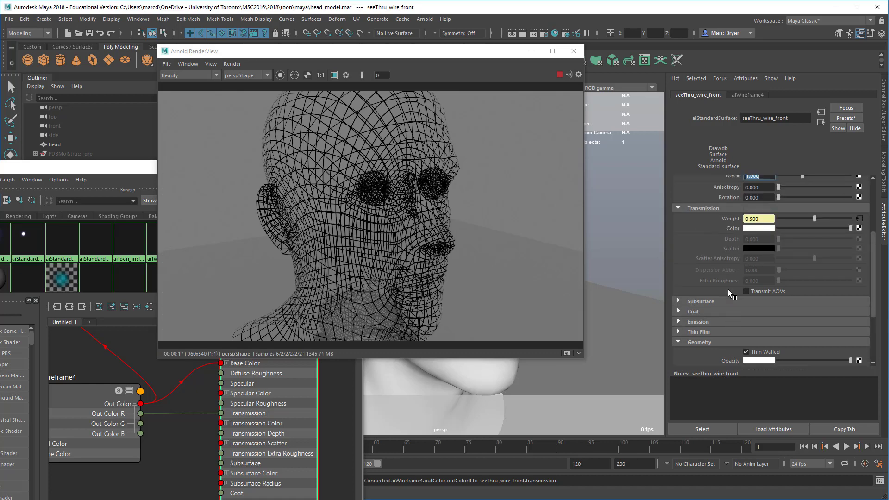
pyautogui.click(772, 234)
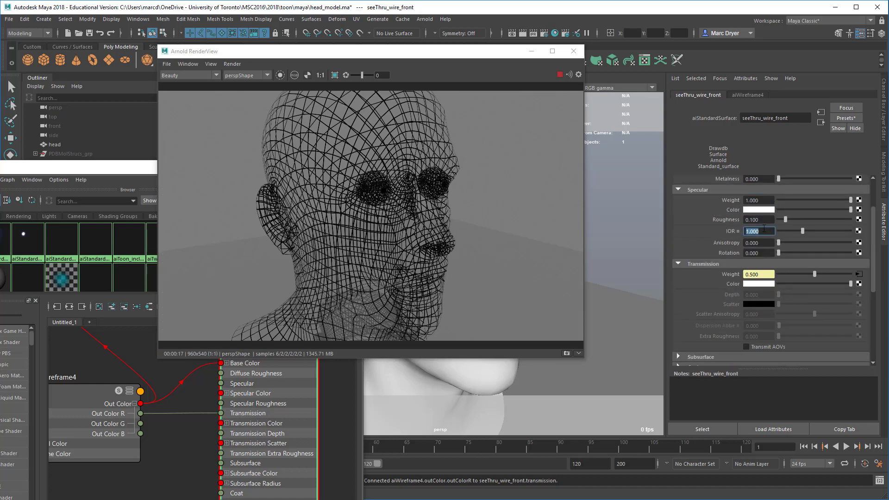
pyautogui.write('1.5')
pyautogui.press('Return')
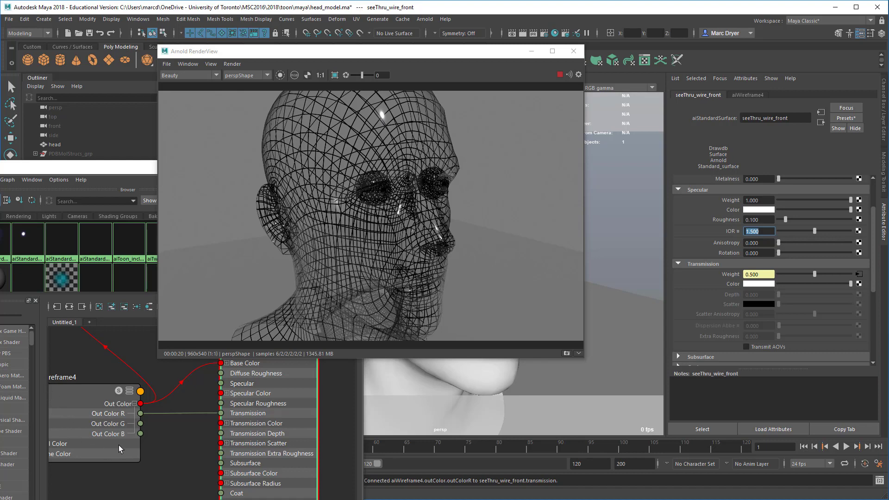
# Set the Line Width of the aiWireframe4 shader to 5.
pyautogui.click(89, 433)
pyautogui.click(89, 433)
pyautogui.doubleClick(754, 232)
pyautogui.write('5')
pyautogui.press('Return')
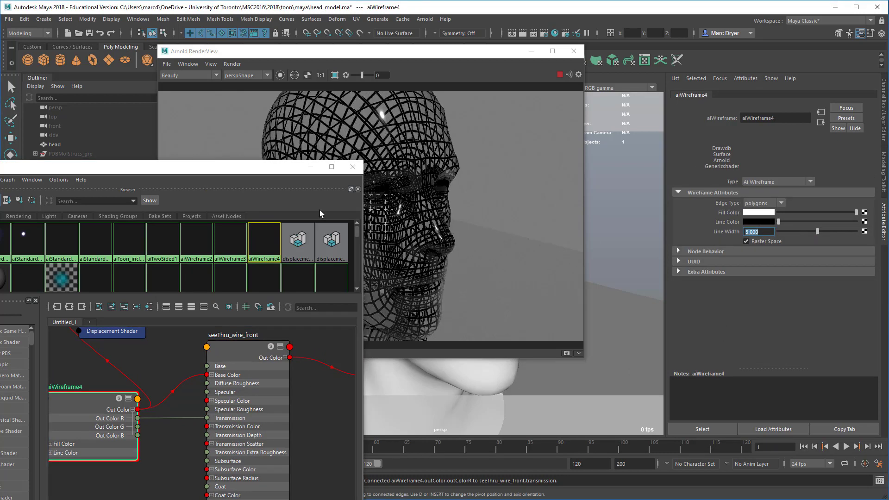
# Select the seeThru_wire_front shader in the node graph and move the Hypershade to uncover the rendered head.
pyautogui.moveTo(187, 168); pyautogui.dragTo(103, 213)
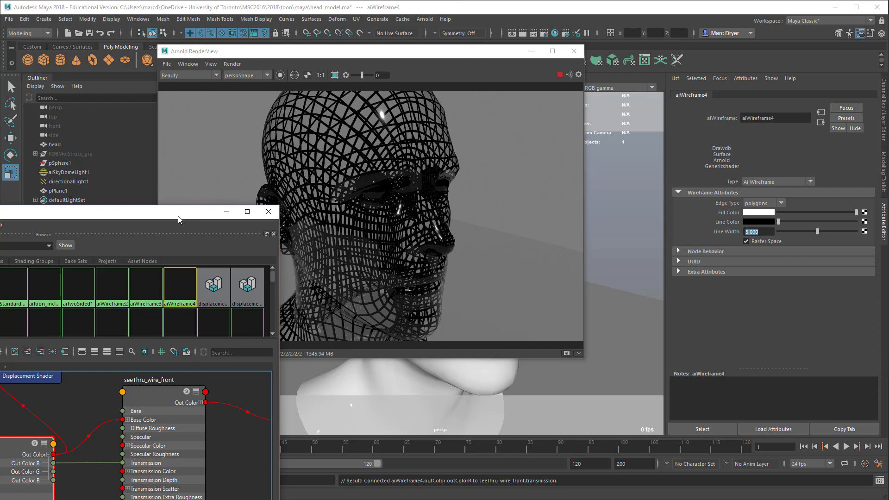
pyautogui.moveTo(179, 214); pyautogui.dragTo(308, 138)
pyautogui.scroll(-3, 194, 375)
pyautogui.moveTo(193, 375); pyautogui.dragTo(166, 366)
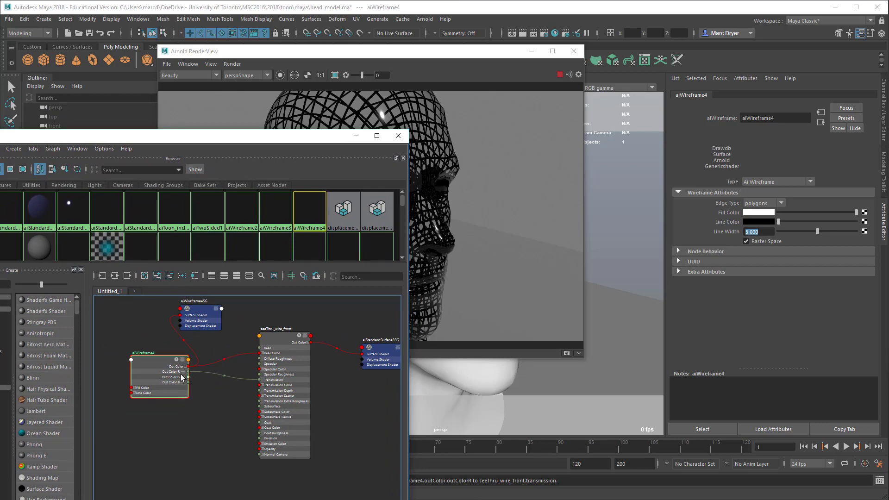
pyautogui.scroll(5, 248, 412)
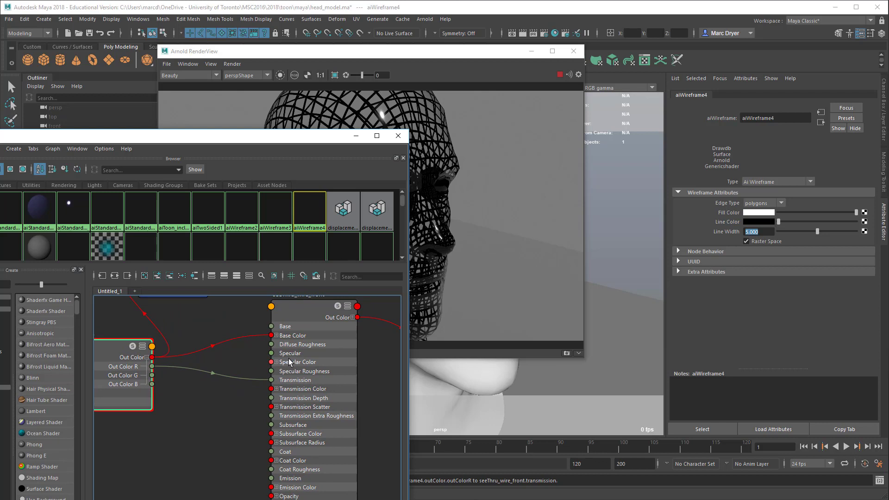
pyautogui.click(315, 319)
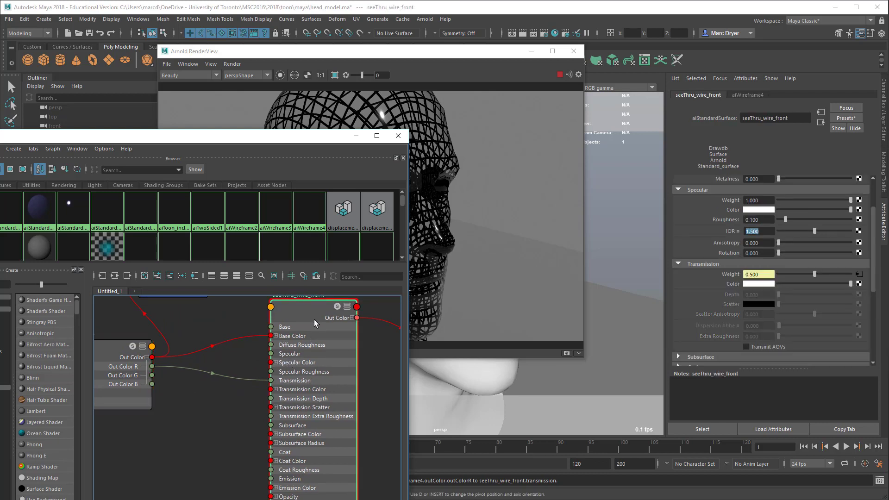
pyautogui.moveTo(280, 140); pyautogui.dragTo(256, 246)
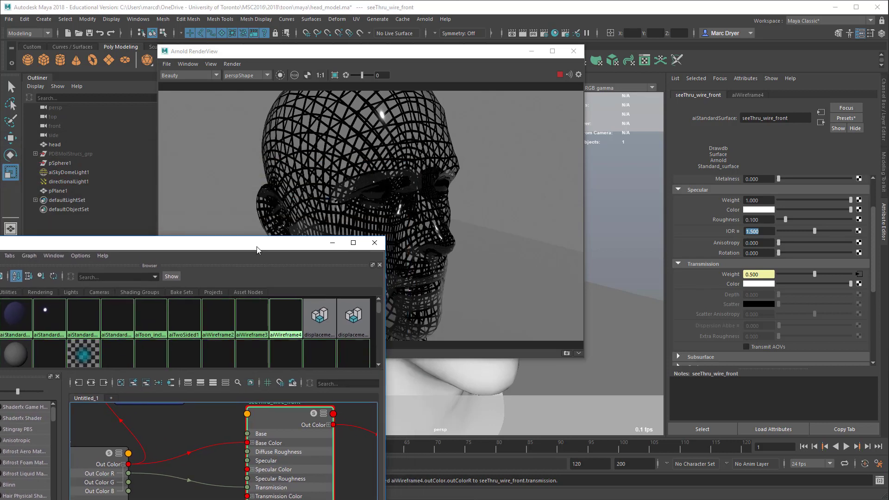
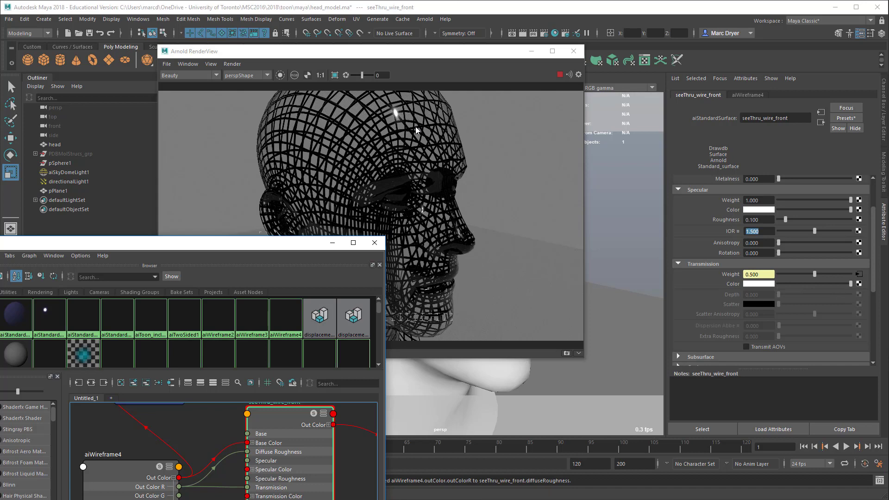
# Update the full scene in the RenderView and remove the connection from Out Color R to Diffuse Roughness.
pyautogui.click(232, 64)
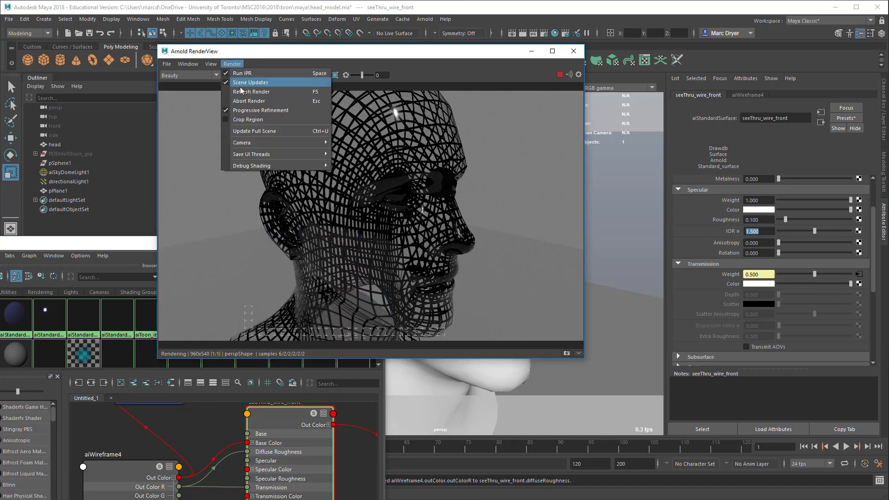
pyautogui.click(257, 131)
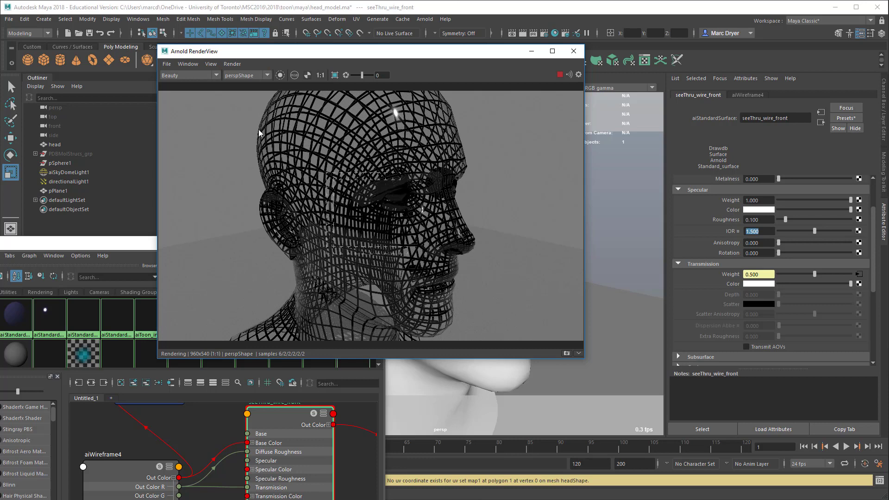
pyautogui.click(209, 476)
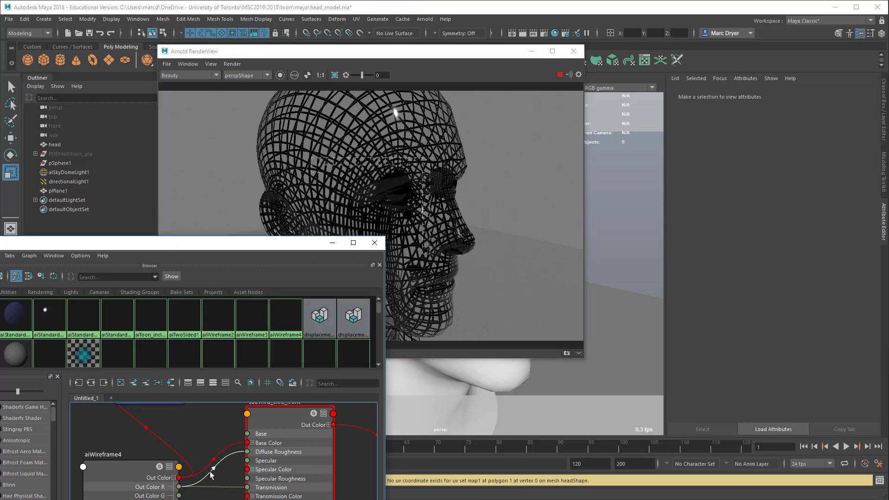
pyautogui.moveTo(210, 471)
pyautogui.mouseDown()
pyautogui.moveTo(207, 457)
pyautogui.moveTo(208, 488)
pyautogui.mouseUp()
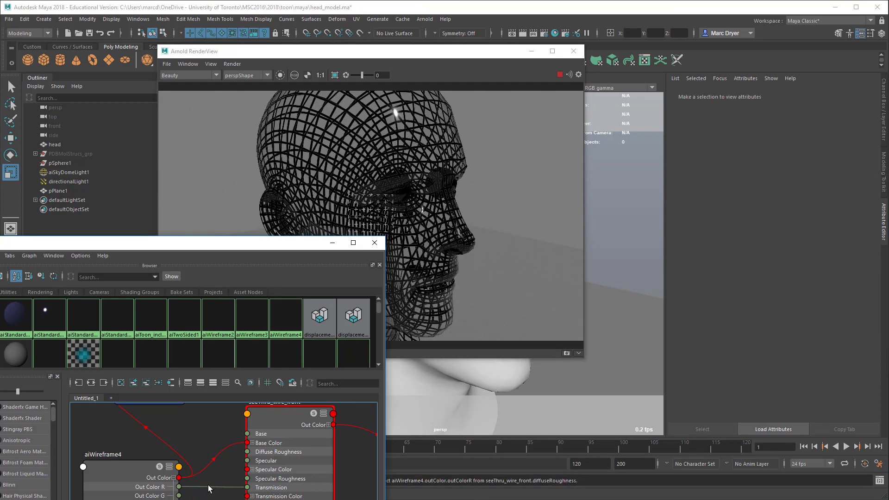
# Connect the aiWireframe4's Out Color through a Reverse node to the Specular Color of seeThru_wire_front.
pyautogui.moveTo(179, 477); pyautogui.dragTo(249, 470)
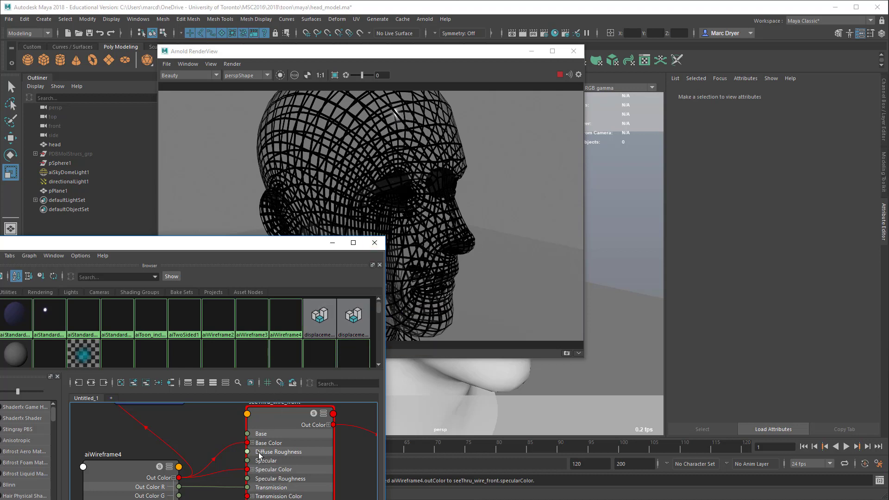
pyautogui.moveTo(179, 478); pyautogui.dragTo(247, 472)
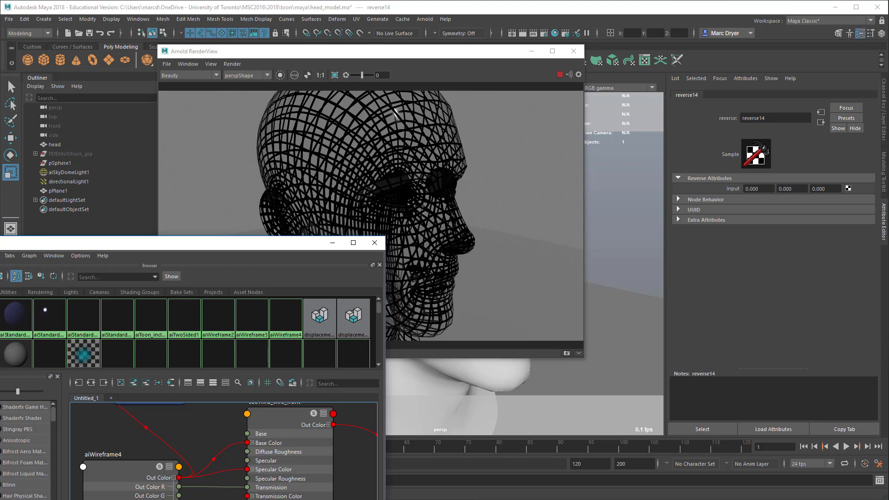
pyautogui.moveTo(179, 477); pyautogui.dragTo(194, 498)
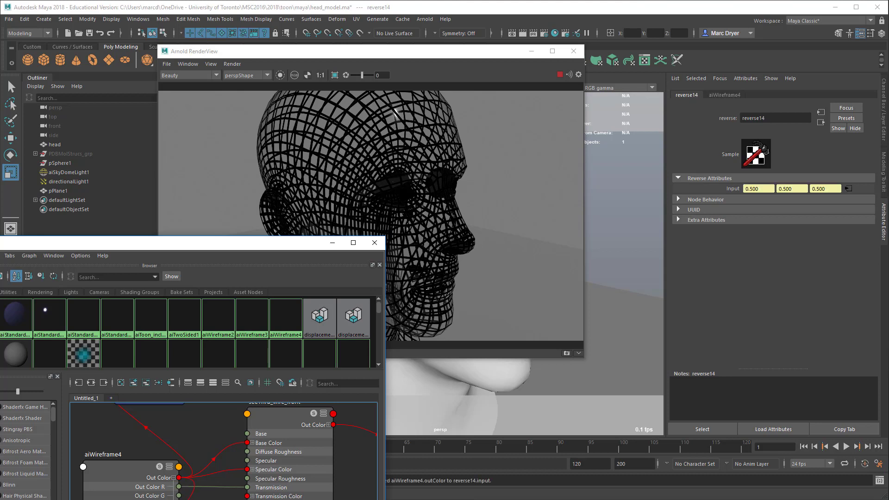
pyautogui.moveTo(217, 498); pyautogui.dragTo(247, 470)
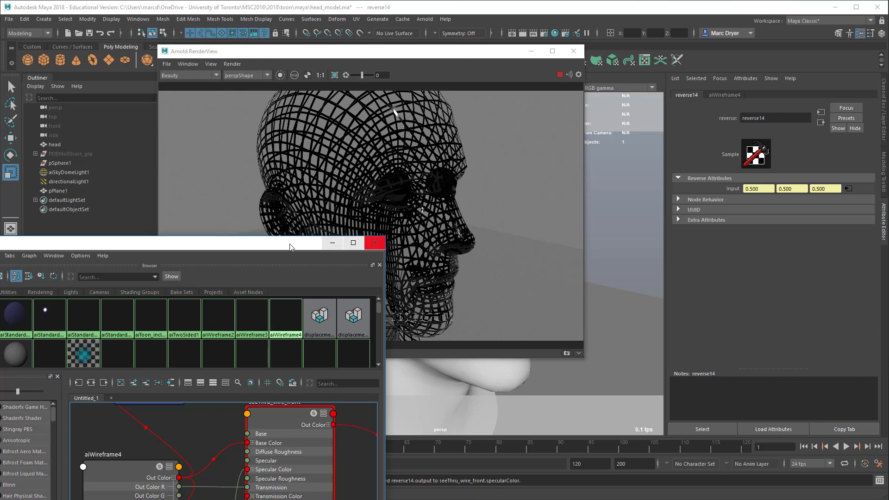
# Toggle Opaque on and back off in the head shape's Arnold attributes to compare the shadow on the ground plane.
pyautogui.moveTo(284, 248); pyautogui.dragTo(232, 383)
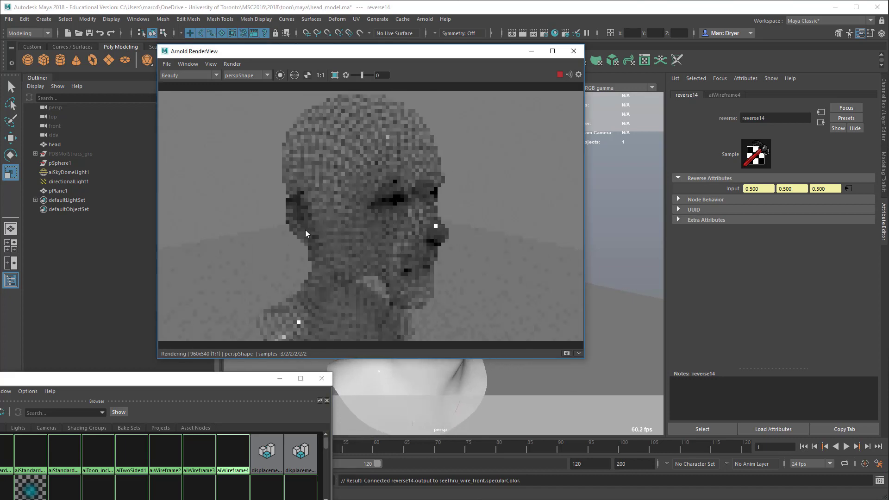
pyautogui.keyDown('alt'); pyautogui.moveTo(305, 230); pyautogui.dragTo(372, 185); pyautogui.keyUp('alt')
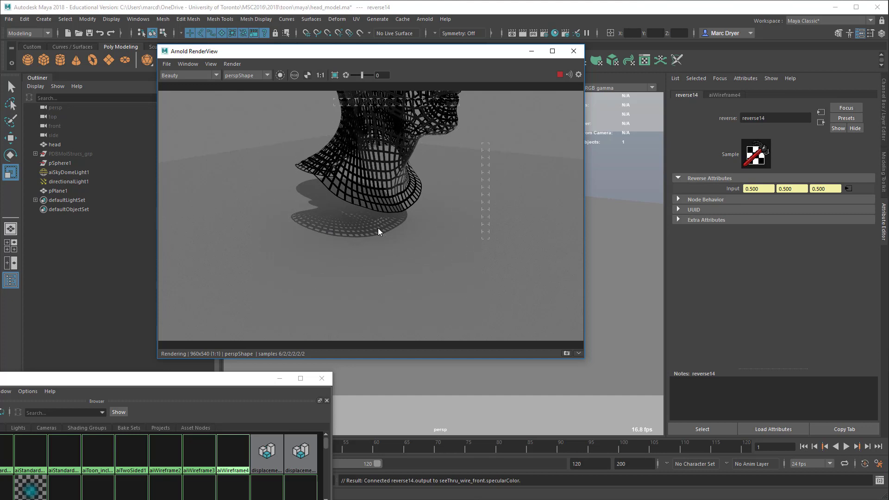
pyautogui.click(406, 188)
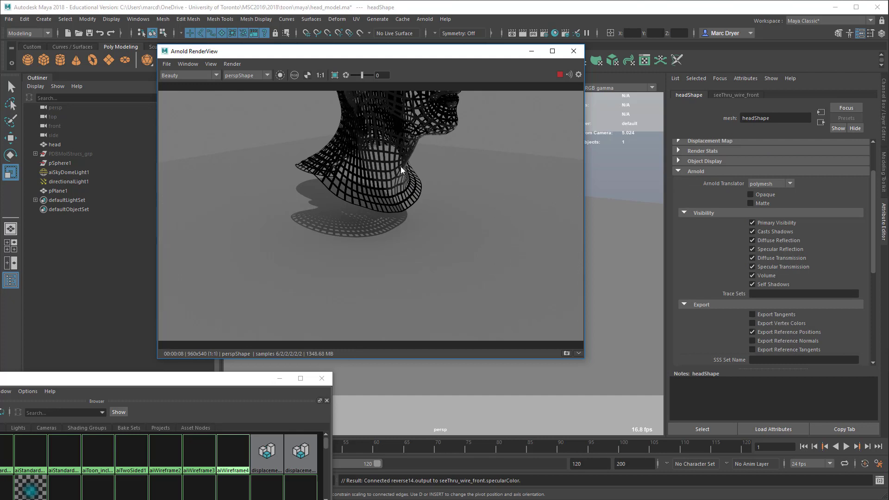
pyautogui.click(750, 195)
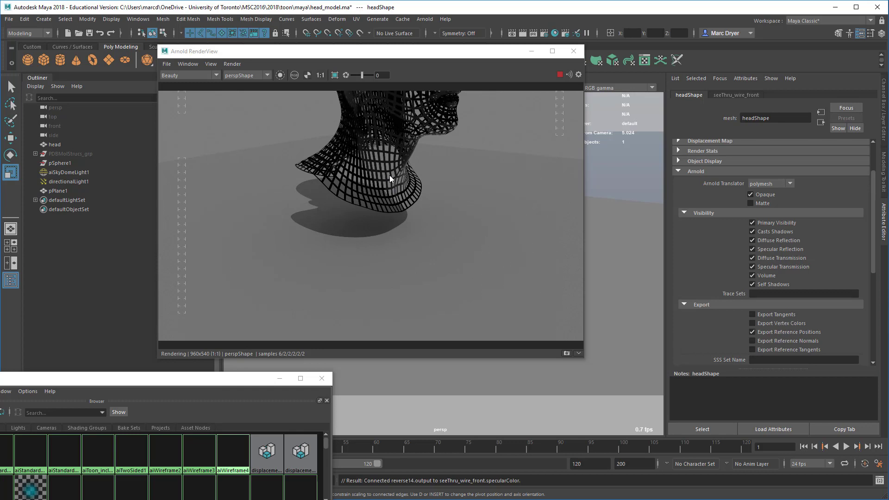
pyautogui.click(750, 194)
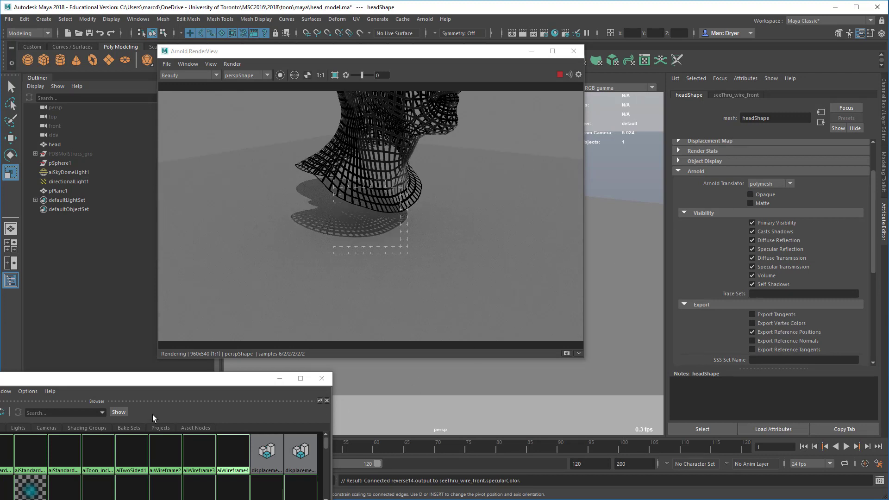
# Connect the Reverse node's output to the Opacity of the seeThru_wire_front shader.
pyautogui.moveTo(156, 385); pyautogui.dragTo(292, 247)
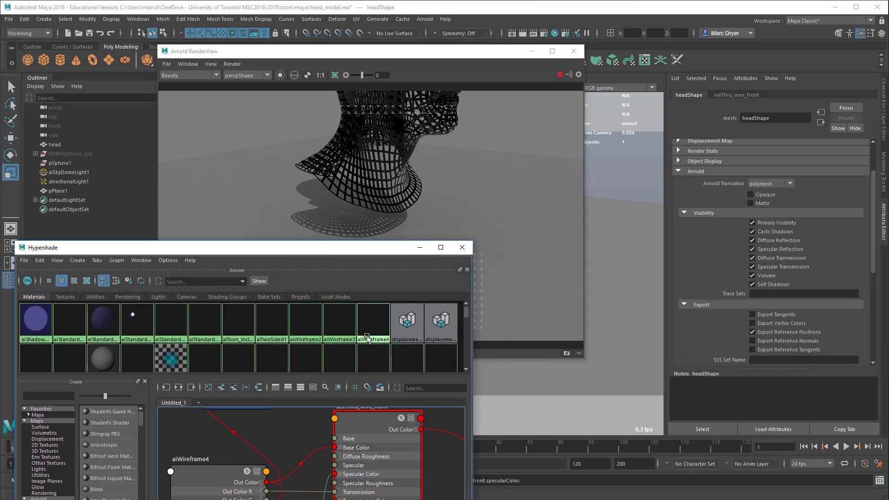
pyautogui.click(361, 435)
pyautogui.scroll(-10, 849, 288)
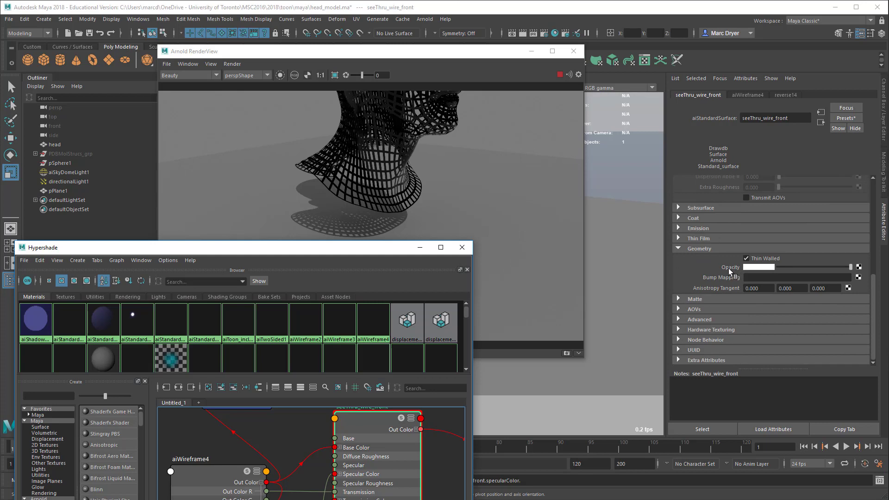
pyautogui.click(466, 198)
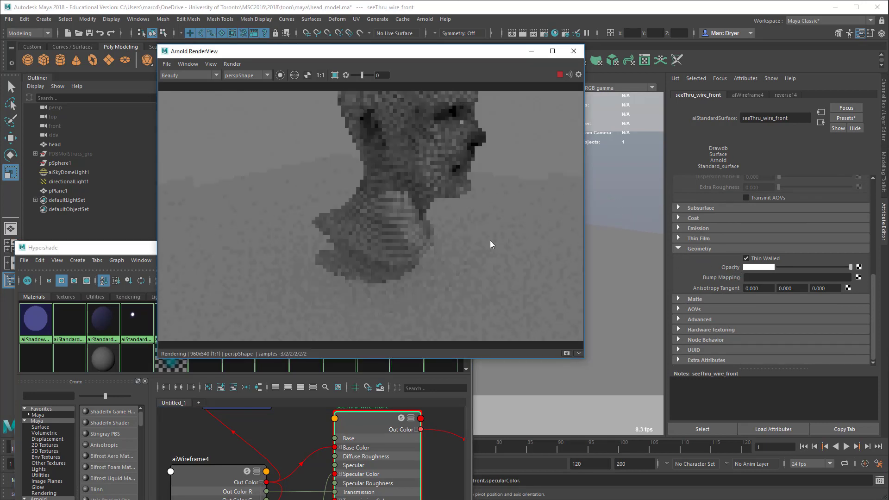
pyautogui.keyDown('alt'); pyautogui.moveTo(462, 246); pyautogui.dragTo(451, 243); pyautogui.keyUp('alt')
pyautogui.keyDown('alt'); pyautogui.moveTo(452, 242); pyautogui.dragTo(491, 174, button='right'); pyautogui.keyUp('alt')
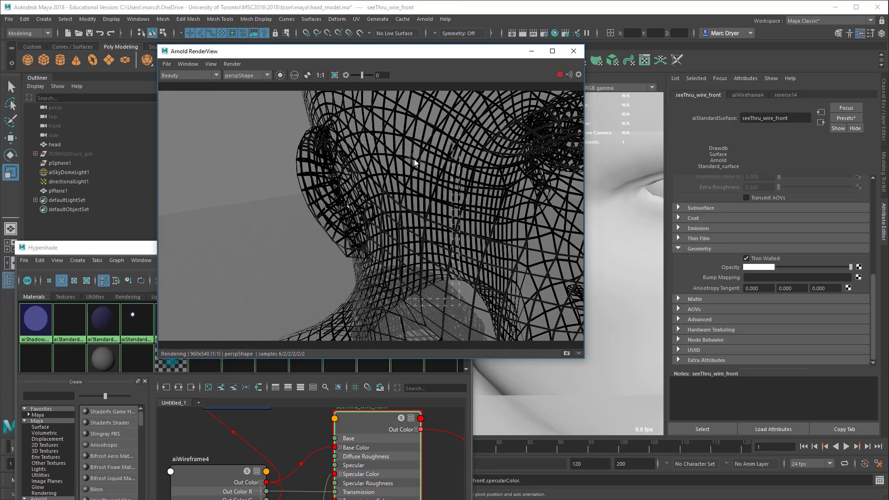
pyautogui.click(207, 477)
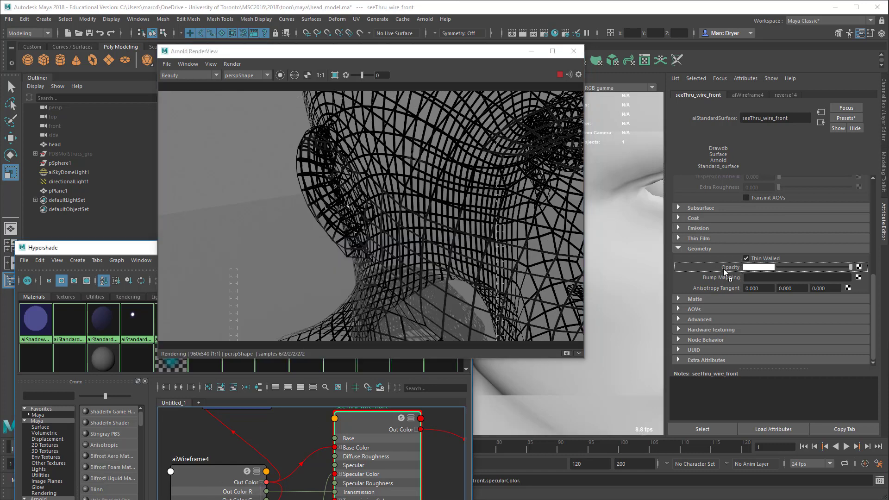
pyautogui.moveTo(723, 269); pyautogui.dragTo(723, 268, button='middle')
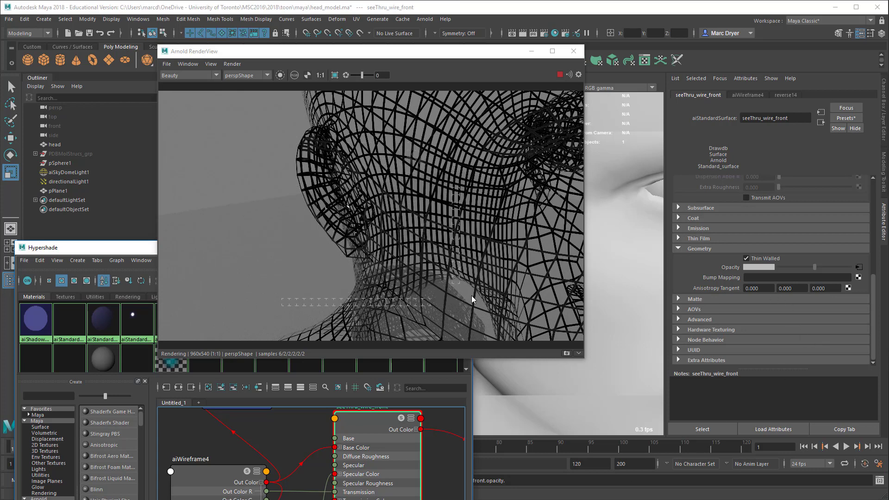
# Compare the alpha channel with the color render of the wireframe head in the Arnold RenderView.
pyautogui.keyDown('alt'); pyautogui.moveTo(469, 289); pyautogui.dragTo(328, 118); pyautogui.keyUp('alt')
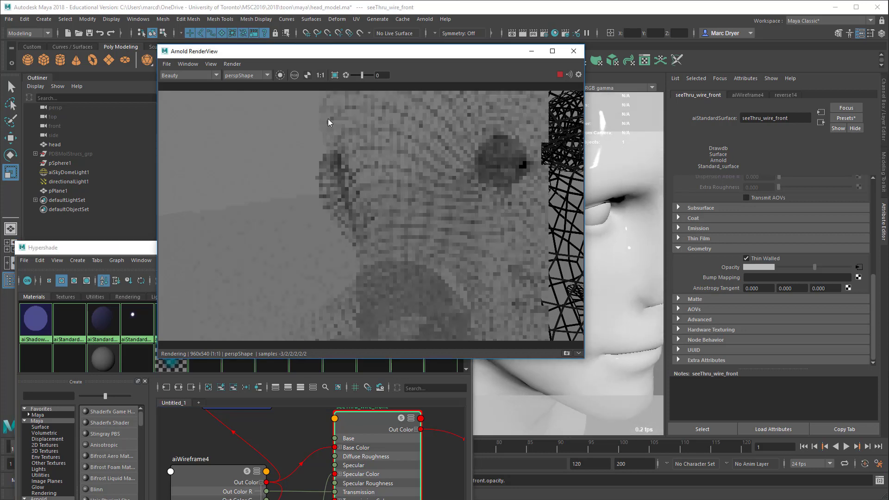
pyautogui.click(307, 75)
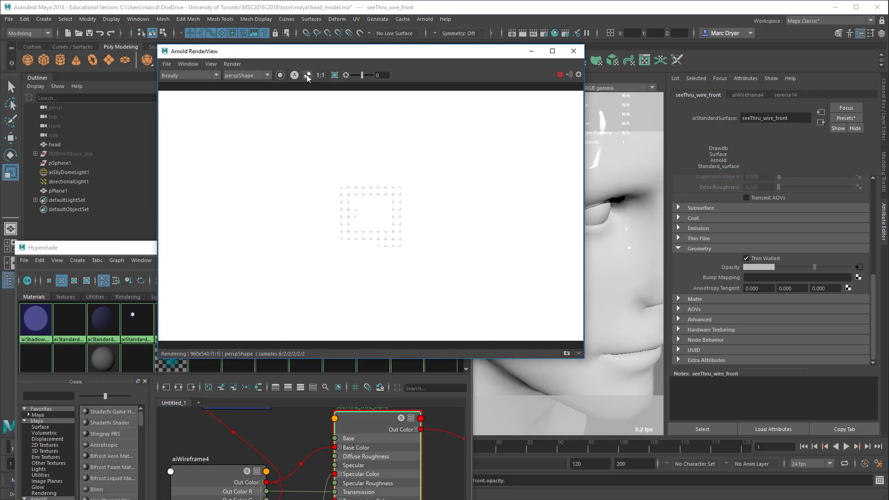
pyautogui.click(307, 75)
pyautogui.keyDown('alt'); pyautogui.moveTo(311, 86); pyautogui.dragTo(310, 190); pyautogui.keyUp('alt')
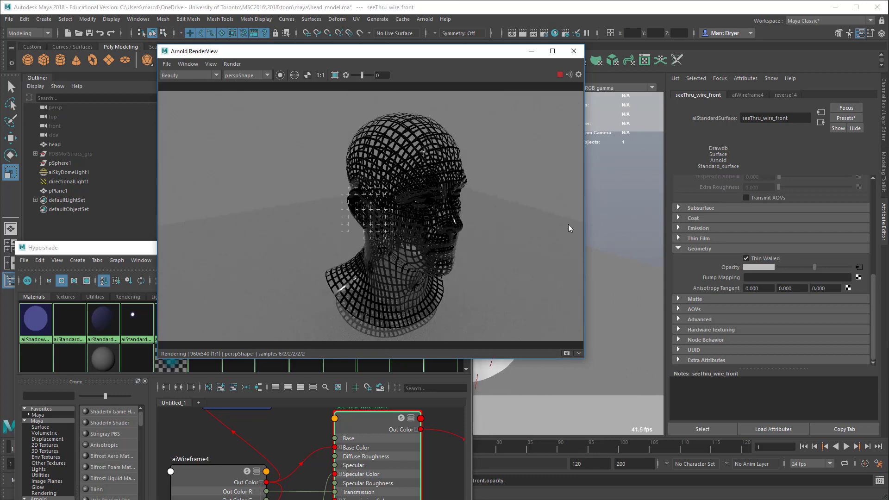
pyautogui.click(307, 76)
pyautogui.click(307, 76)
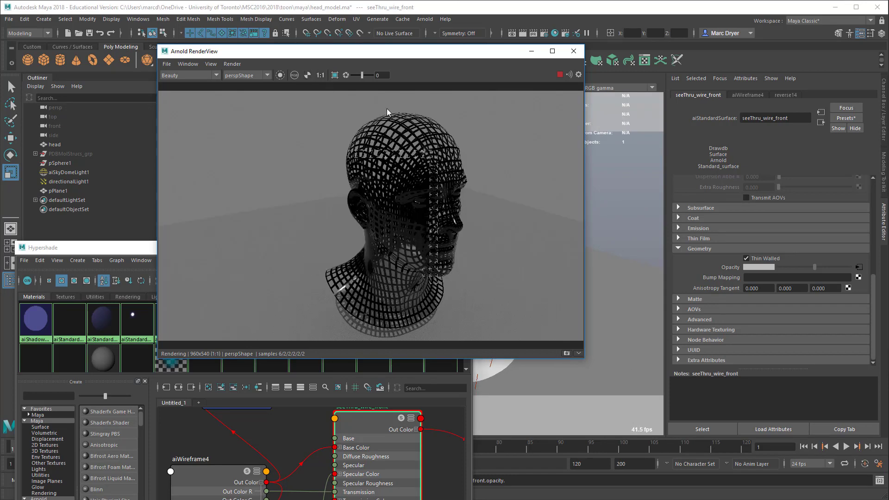
# Set the Camera visibility of aiSkyDomeLight1 to 0 and check the head's alpha channel in the RenderView.
pyautogui.moveTo(584, 212); pyautogui.dragTo(642, 212)
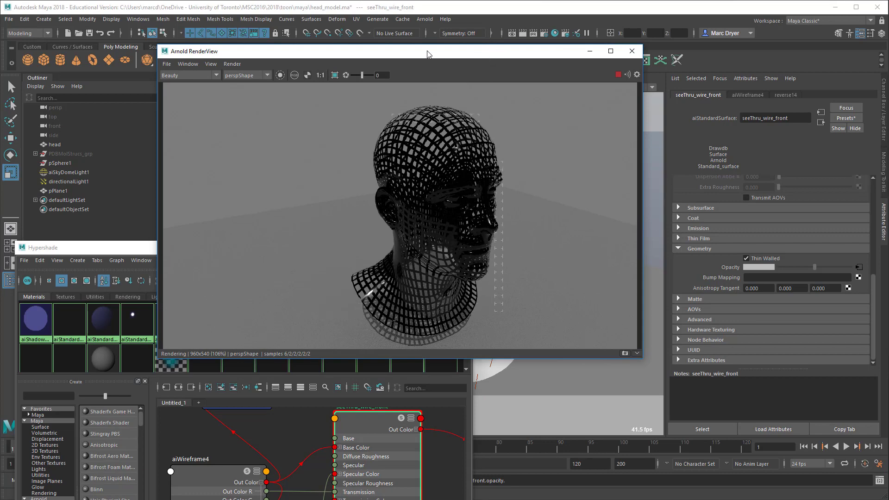
pyautogui.moveTo(399, 51); pyautogui.dragTo(276, 51)
pyautogui.click(644, 210)
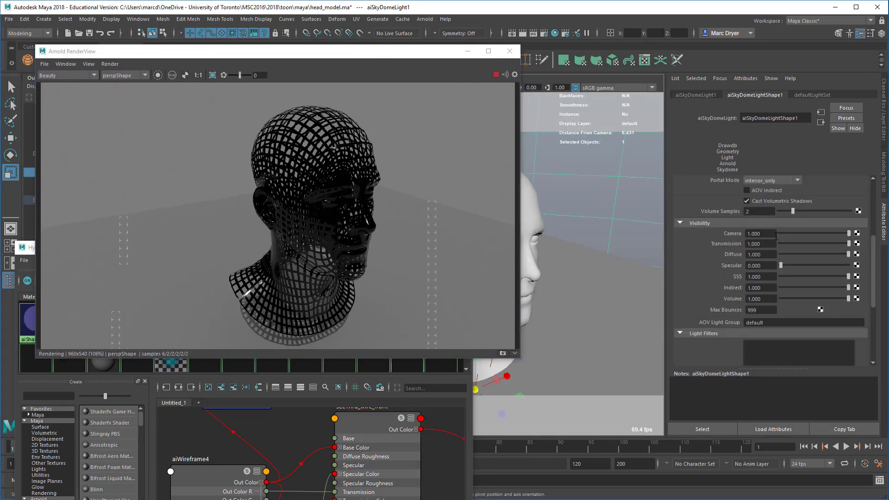
pyautogui.moveTo(811, 232); pyautogui.dragTo(778, 233)
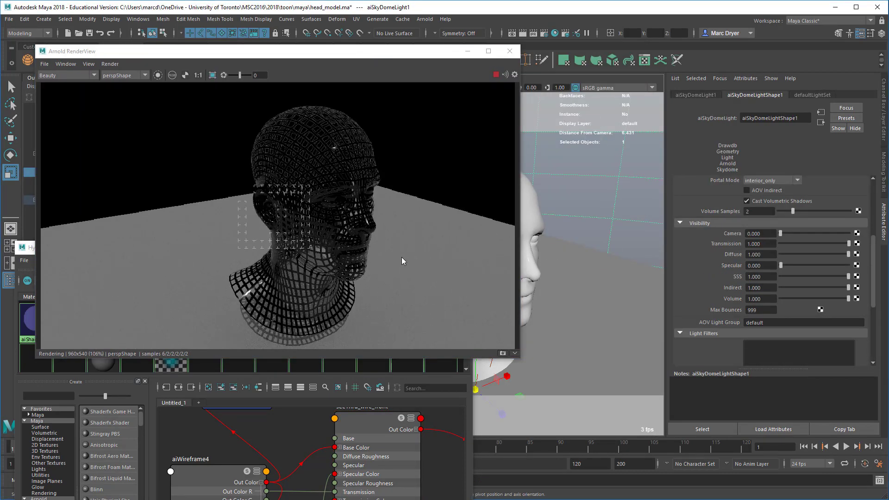
pyautogui.click(184, 75)
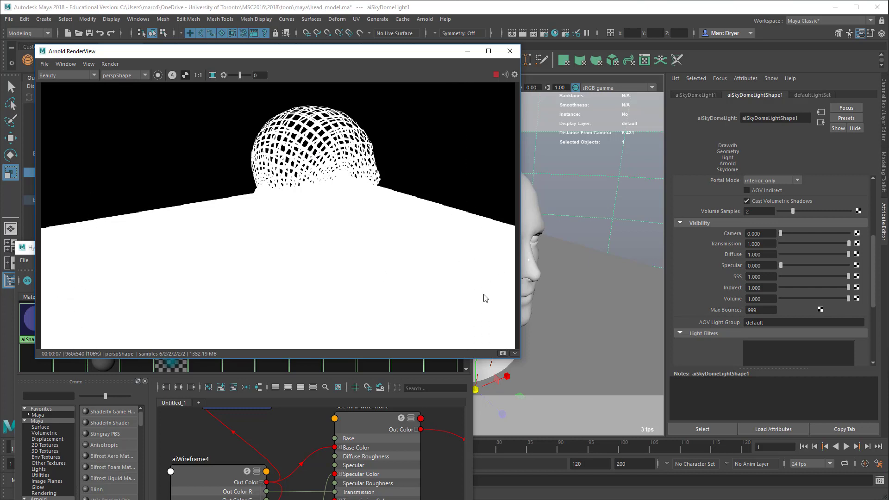
pyautogui.click(186, 75)
pyautogui.keyDown('alt'); pyautogui.moveTo(317, 268); pyautogui.dragTo(349, 268); pyautogui.keyUp('alt')
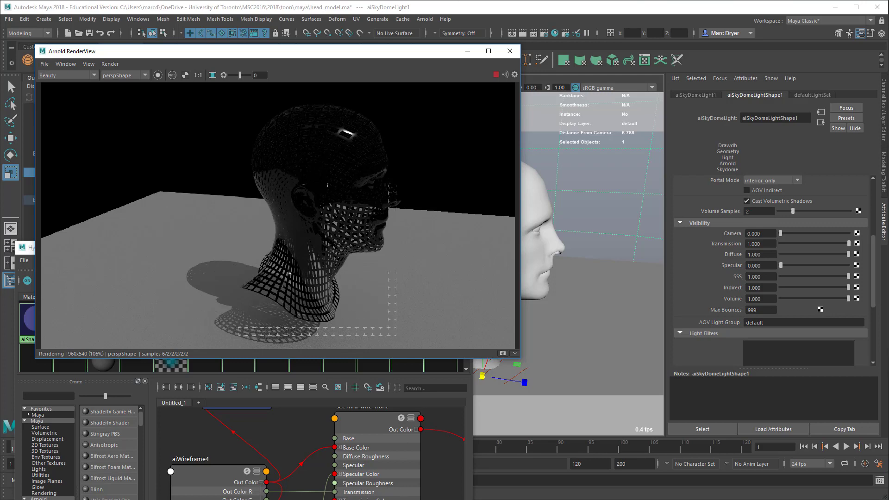
# Try seeThru_wire_front with its Opacity input disconnected and set to white, checking the render's alpha channel.
pyautogui.click(375, 419)
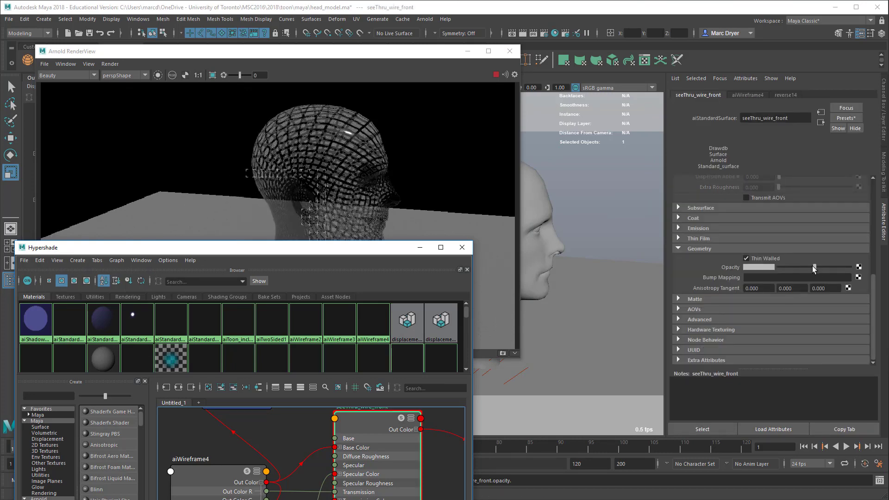
pyautogui.moveTo(813, 267); pyautogui.dragTo(852, 267)
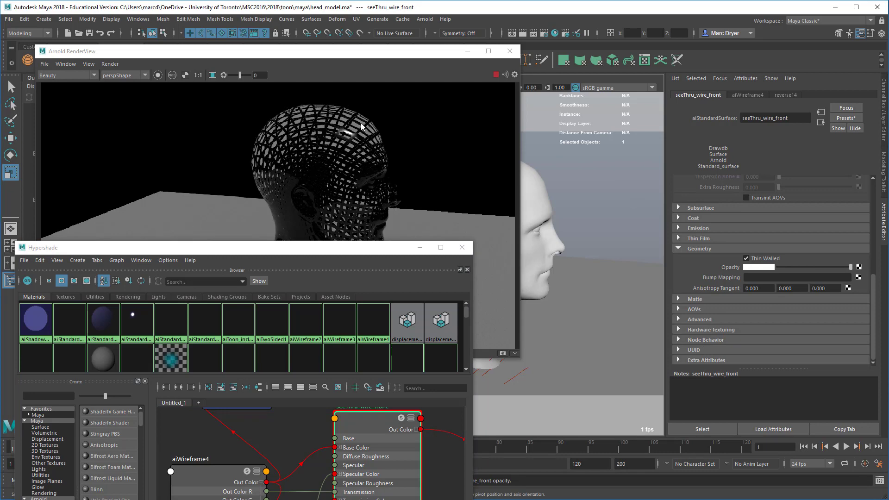
pyautogui.click(185, 74)
pyautogui.click(186, 76)
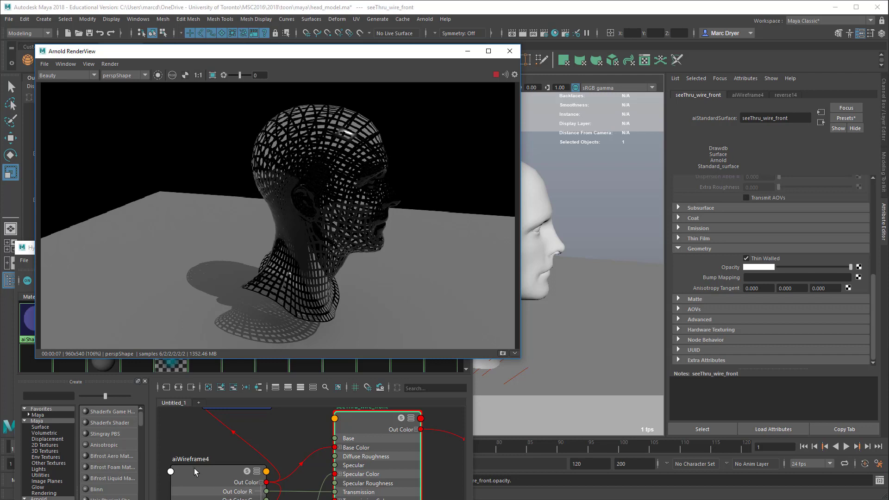
# Undo the Opacity changes on seeThru_wire_front and check the alpha channel with the Reverse node connected.
pyautogui.hotkey('alt', 'Tab')
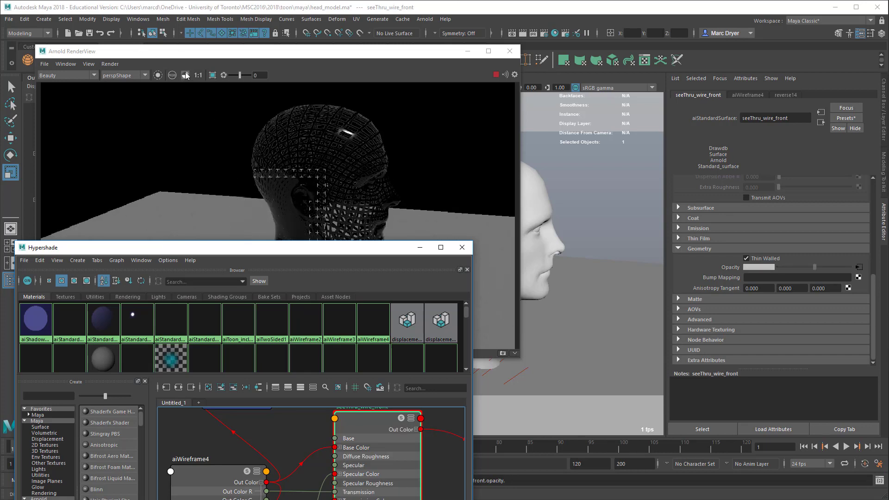
pyautogui.click(172, 75)
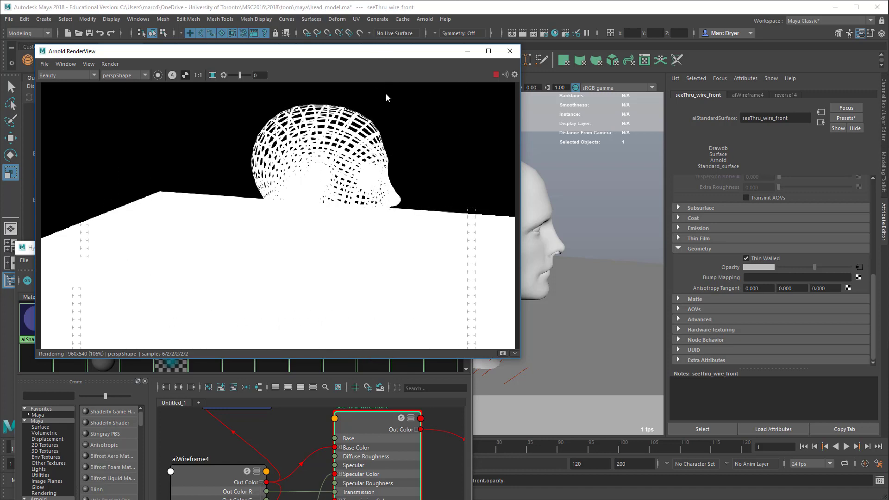
pyautogui.click(185, 75)
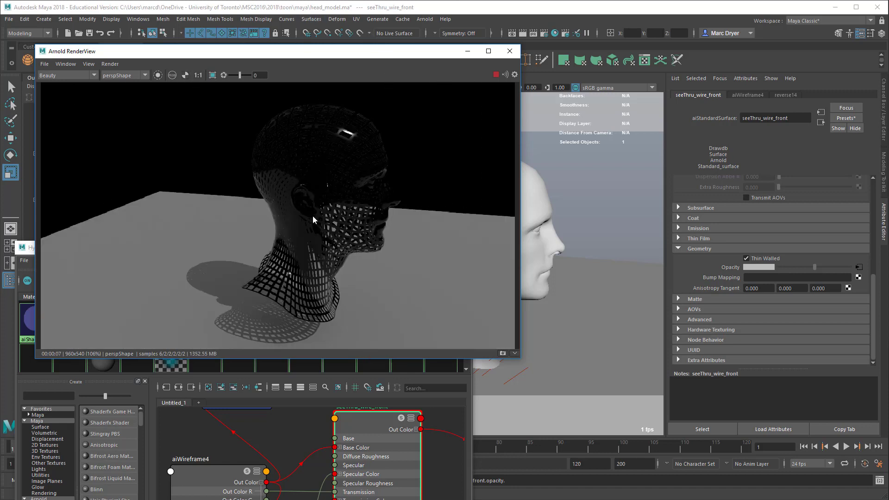
# Set the Line Width of the aiWireframe4 shader to 2.
pyautogui.click(192, 466)
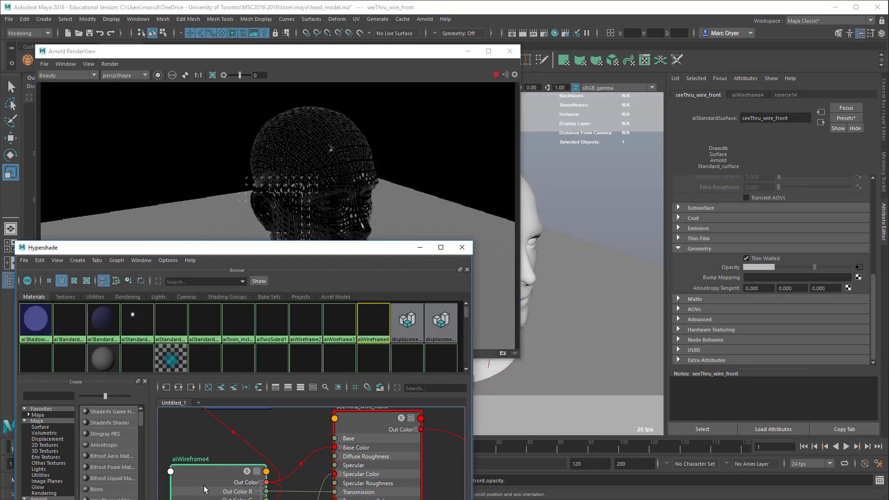
pyautogui.click(764, 232)
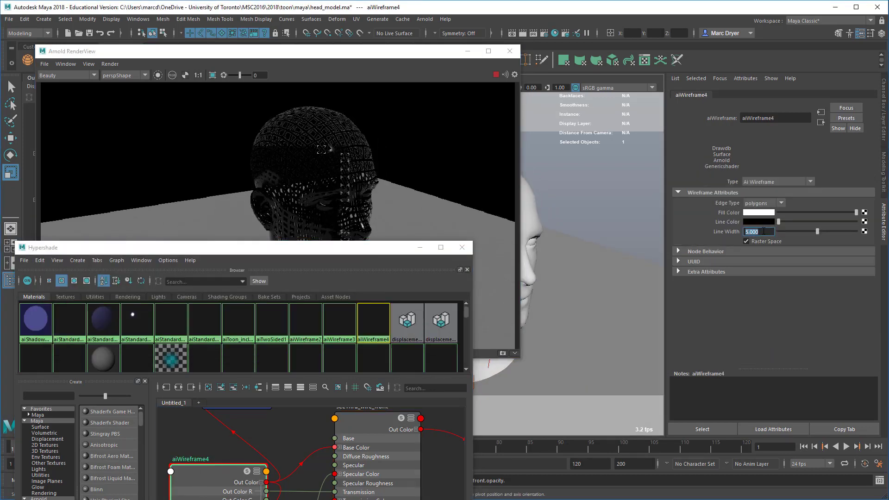
pyautogui.write('2')
pyautogui.press('Return')
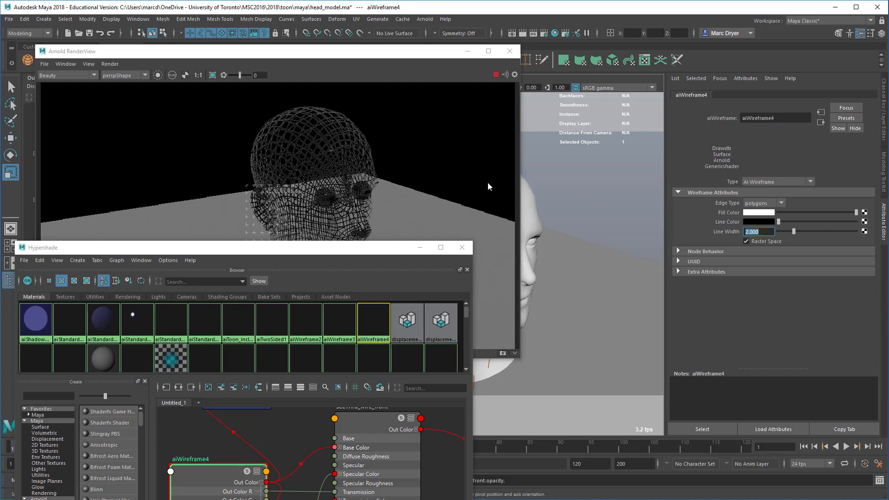
# Set the Camera visibility of aiSkyDomeLight1 to 1.
pyautogui.click(626, 181)
pyautogui.moveTo(786, 235); pyautogui.dragTo(838, 237)
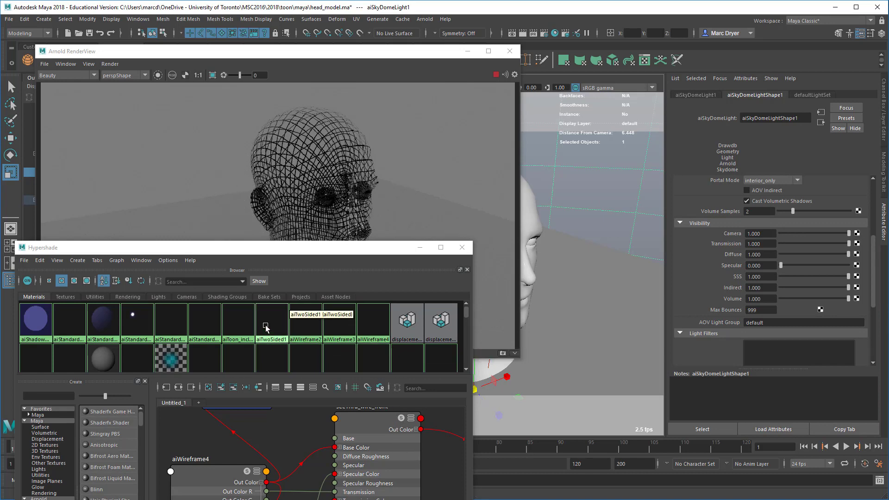
# Widen the Hypershade, frame the whole node graph and spread out the seeThru_wire_front and aiStandardSurface8SG nodes.
pyautogui.moveTo(368, 252); pyautogui.dragTo(404, 97)
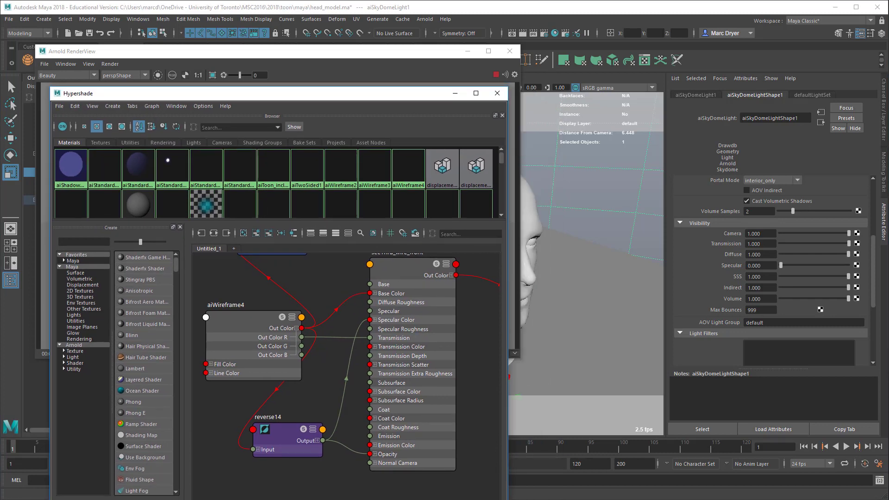
pyautogui.moveTo(508, 296); pyautogui.dragTo(781, 297)
pyautogui.press('a')
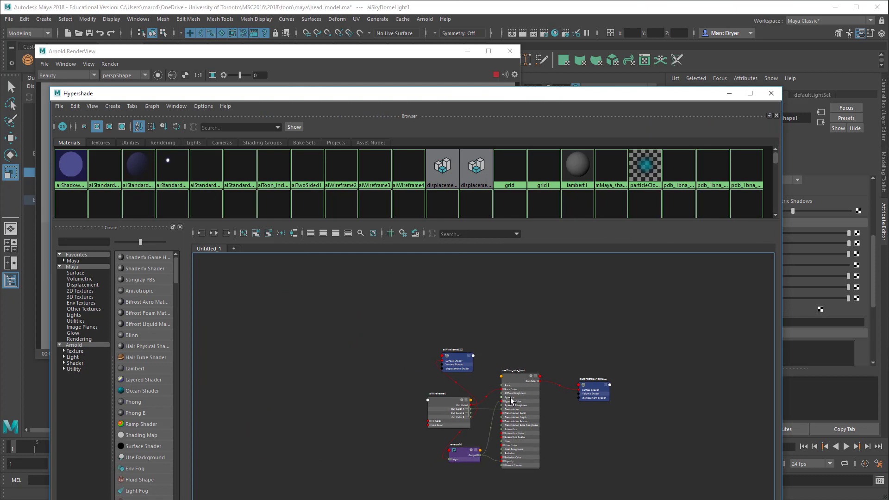
pyautogui.moveTo(512, 401); pyautogui.dragTo(527, 434)
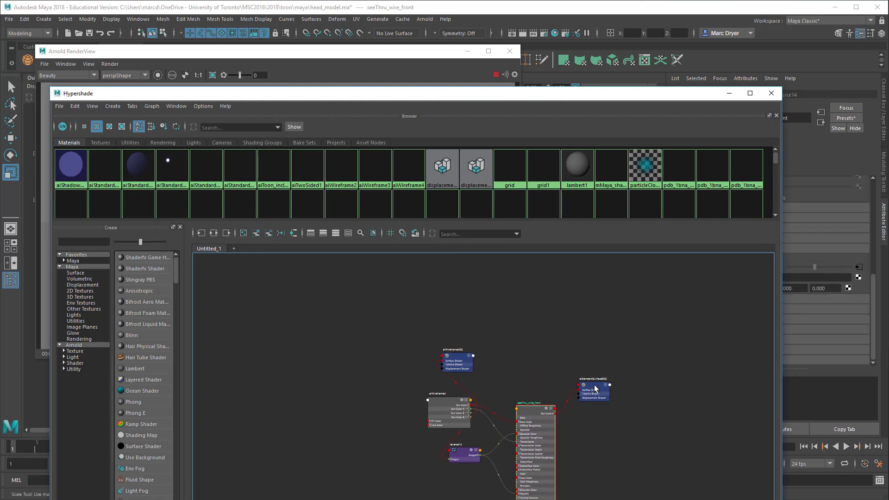
pyautogui.moveTo(596, 389); pyautogui.dragTo(650, 404)
pyautogui.click(584, 353)
# Create an aiTwoSided node in the graph and space it and its aiTwoSided2SG shading group apart.
pyautogui.scroll(3, 459, 372)
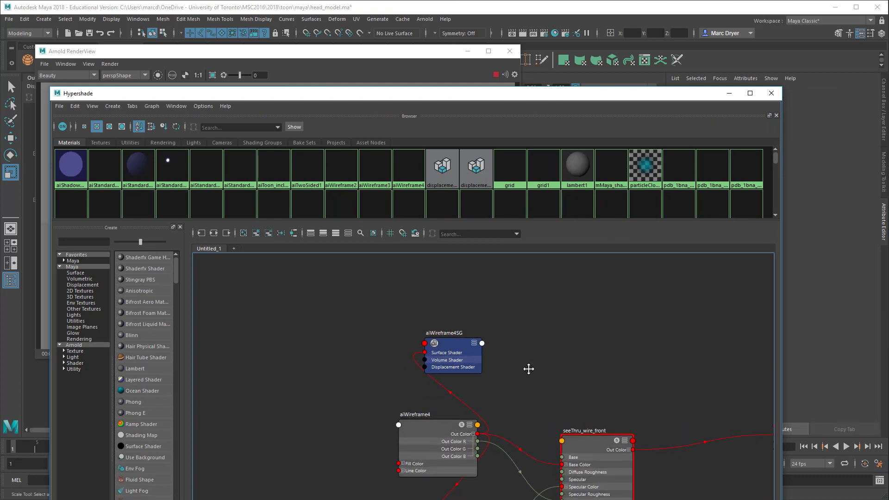
pyautogui.moveTo(530, 367); pyautogui.dragTo(378, 345, button='middle')
pyautogui.press('Tab')
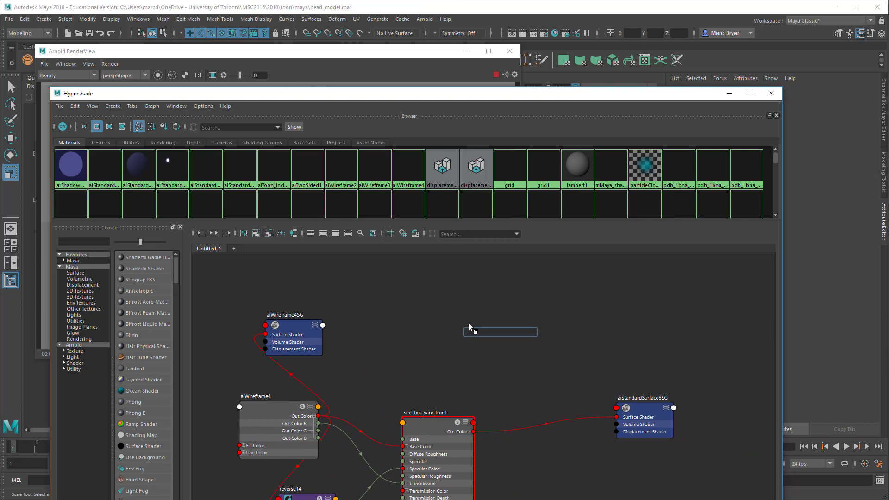
pyautogui.write('aitw')
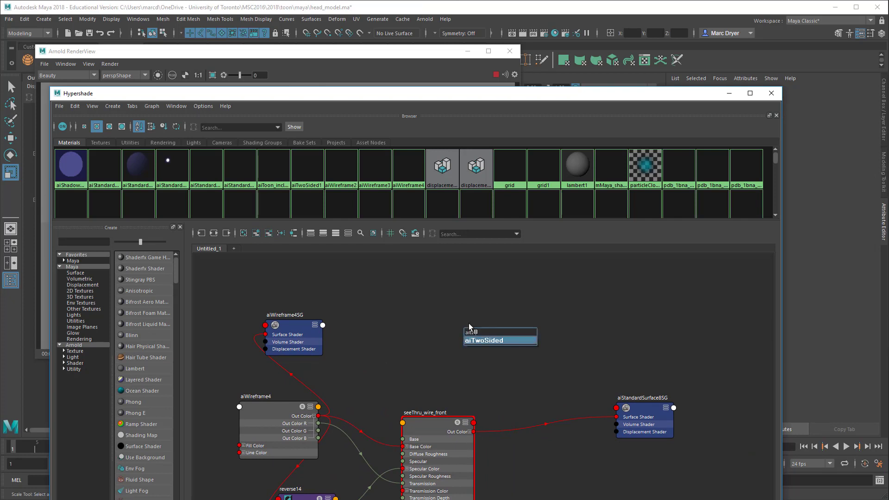
pyautogui.press('Return')
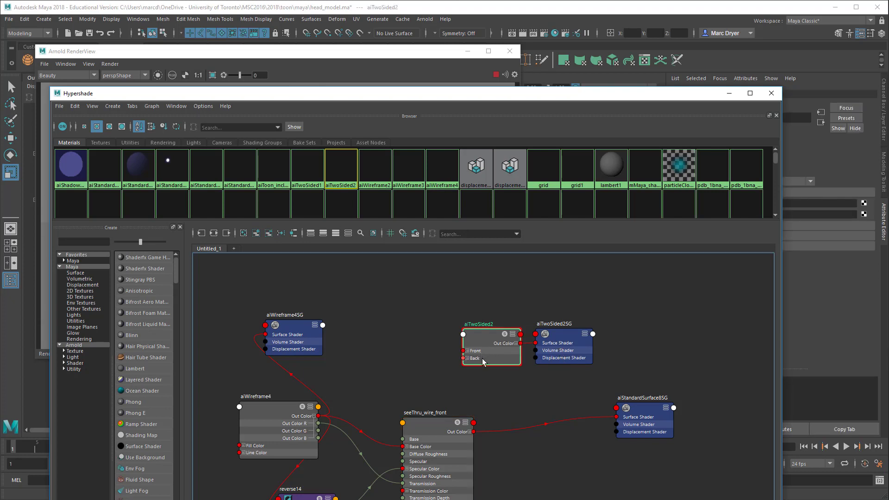
pyautogui.moveTo(562, 340); pyautogui.dragTo(661, 306)
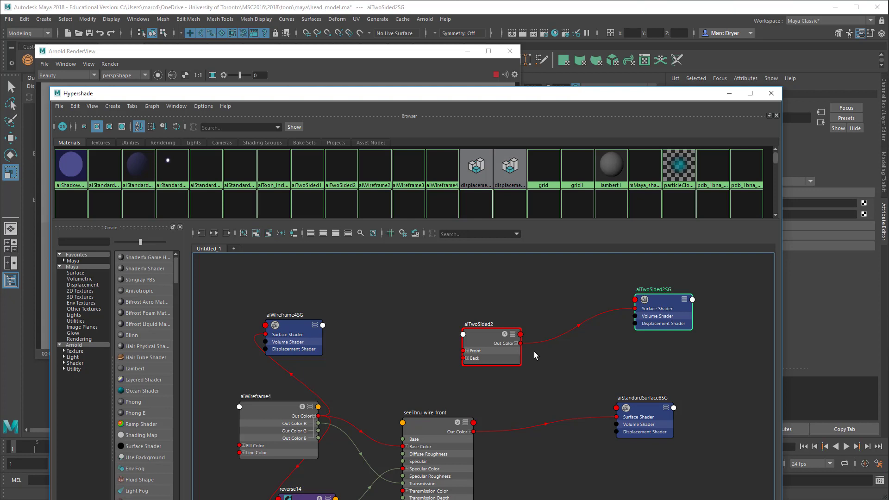
pyautogui.moveTo(501, 354); pyautogui.dragTo(551, 349)
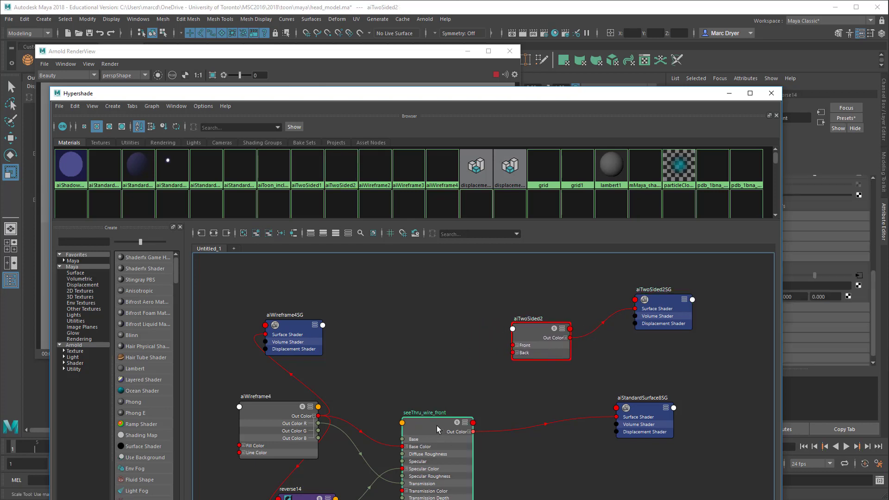
# Duplicate seeThru_wire_front with its connections to the network and rename the copy seeThru_wire_back.
pyautogui.moveTo(438, 430); pyautogui.dragTo(422, 286)
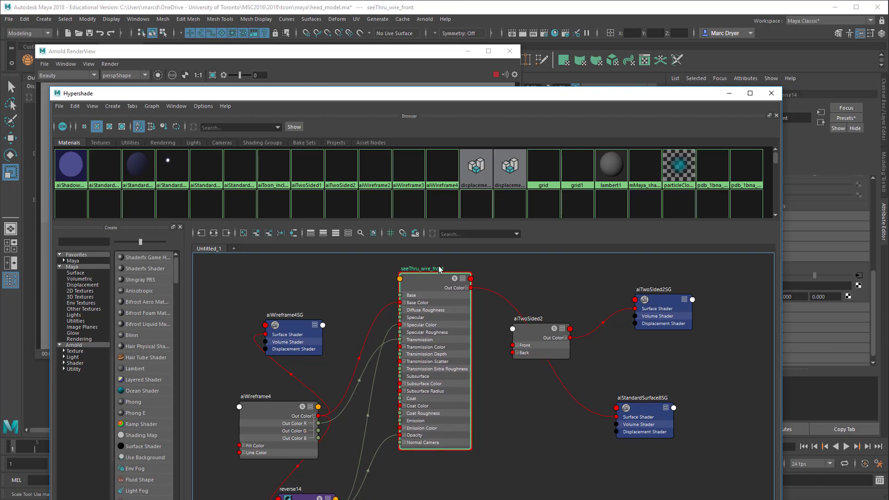
pyautogui.click(74, 107)
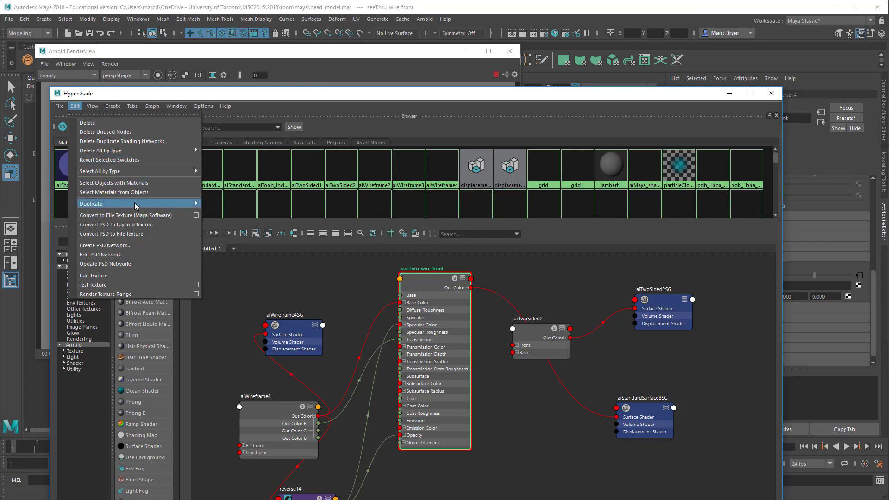
pyautogui.moveTo(133, 204)
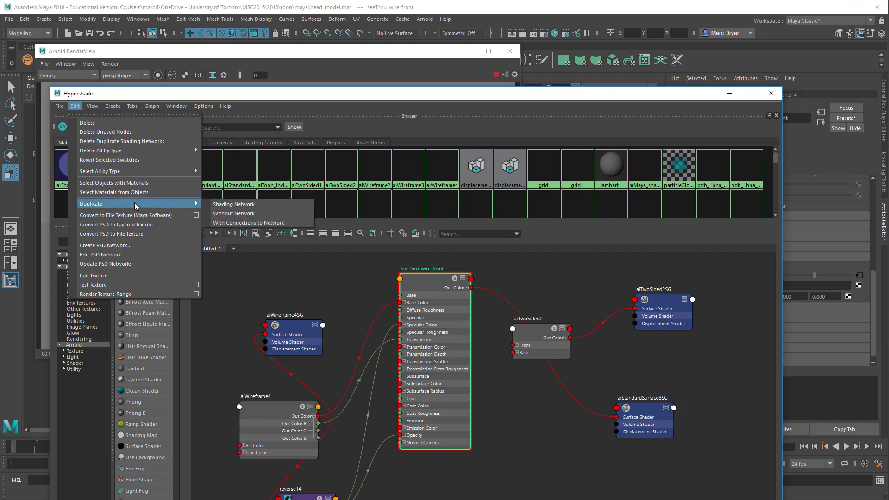
pyautogui.click(262, 223)
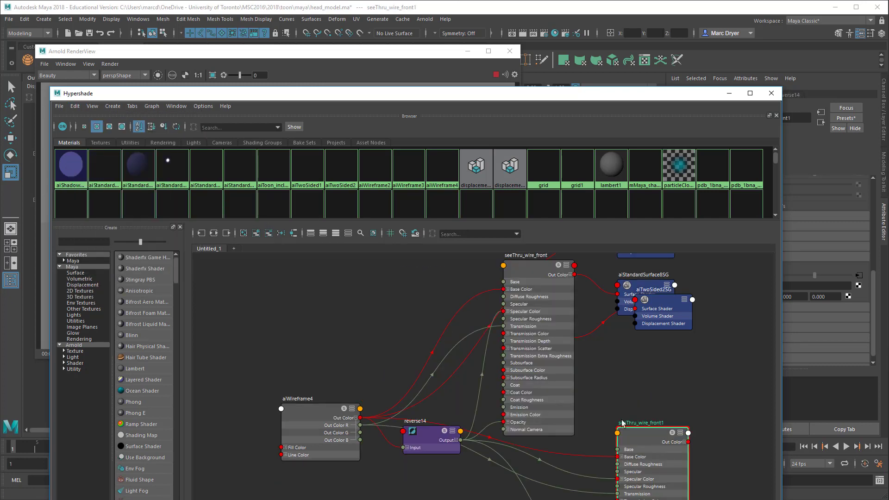
pyautogui.doubleClick(657, 423)
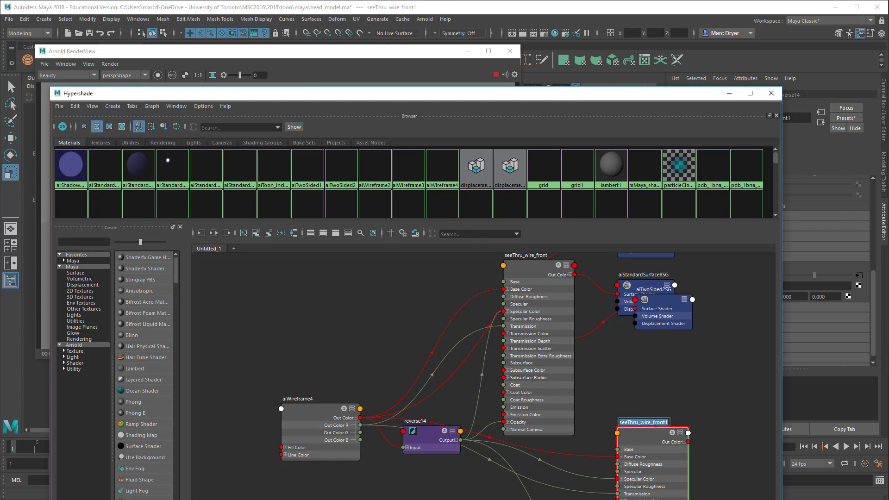
pyautogui.moveTo(651, 424); pyautogui.dragTo(675, 425)
pyautogui.write('_')
pyautogui.press('Return')
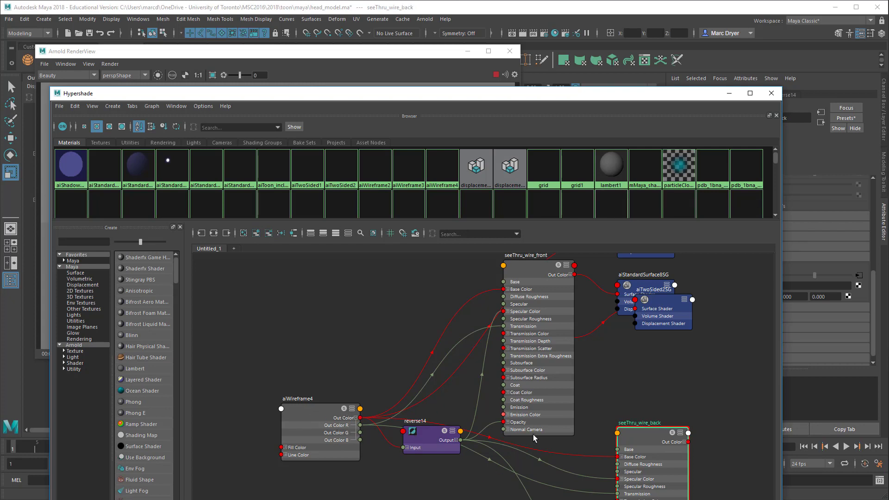
# Untangle the nodes and connect the Out Color of seeThru_wire_front to aiTwoSided2's Front and that of seeThru_wire_back to its Back.
pyautogui.moveTo(639, 437); pyautogui.dragTo(510, 444)
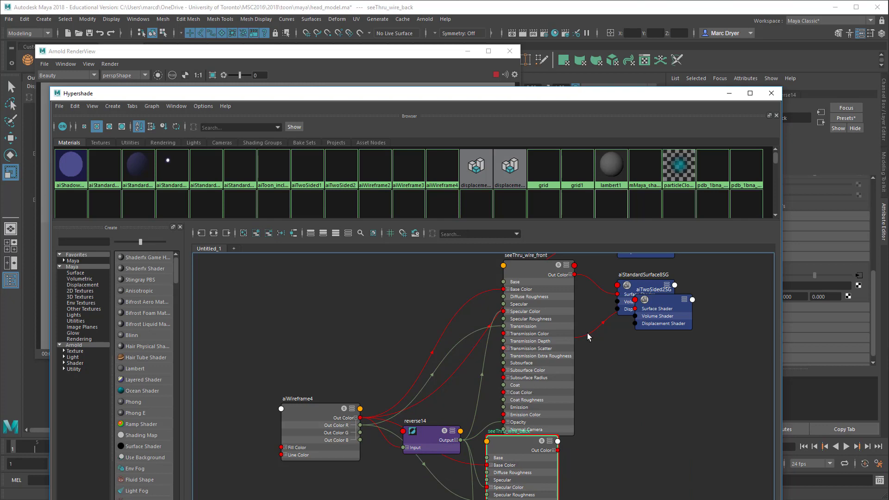
pyautogui.moveTo(663, 314); pyautogui.dragTo(661, 413)
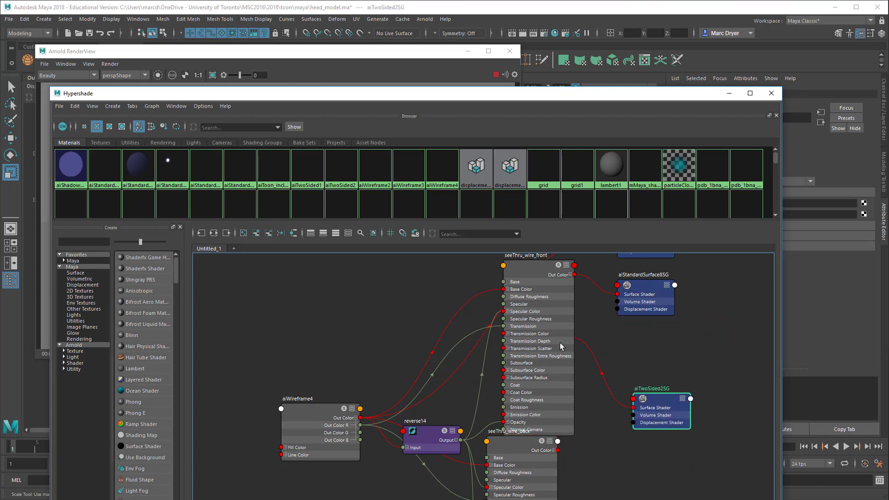
pyautogui.moveTo(539, 314); pyautogui.dragTo(466, 316)
pyautogui.moveTo(657, 410); pyautogui.dragTo(747, 352)
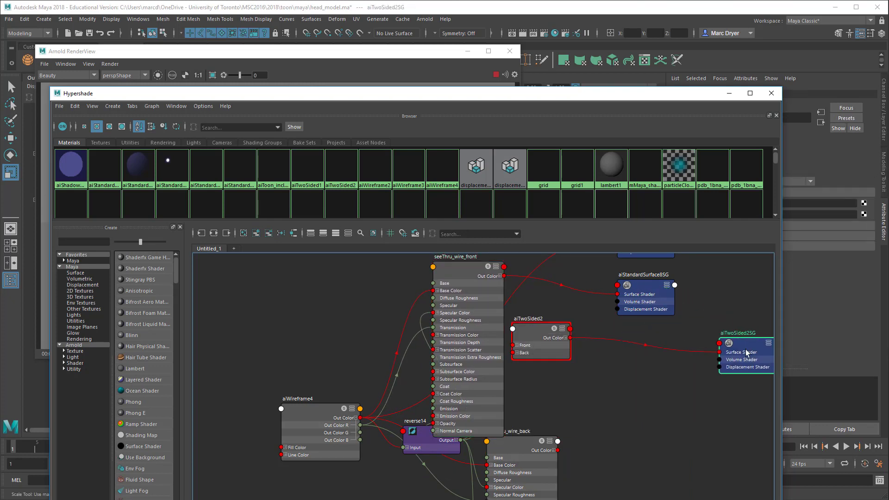
pyautogui.moveTo(564, 358); pyautogui.dragTo(641, 361)
pyautogui.moveTo(522, 445); pyautogui.dragTo(465, 480)
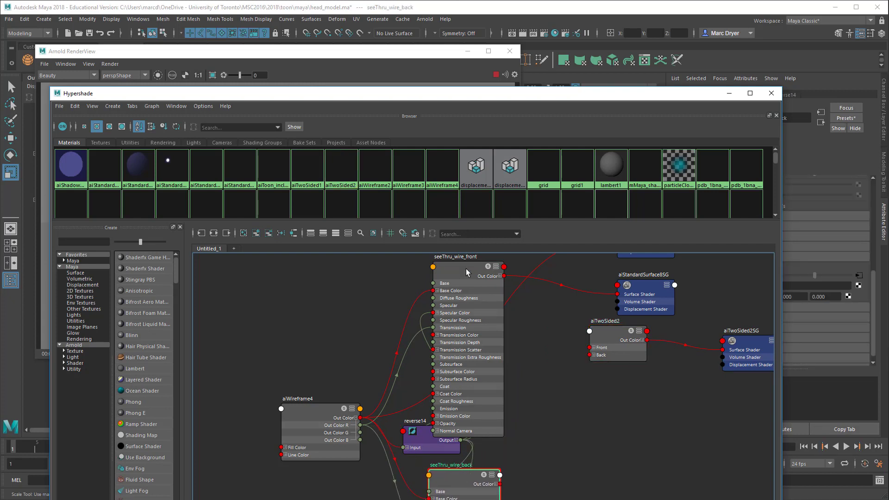
pyautogui.moveTo(466, 271); pyautogui.dragTo(590, 348)
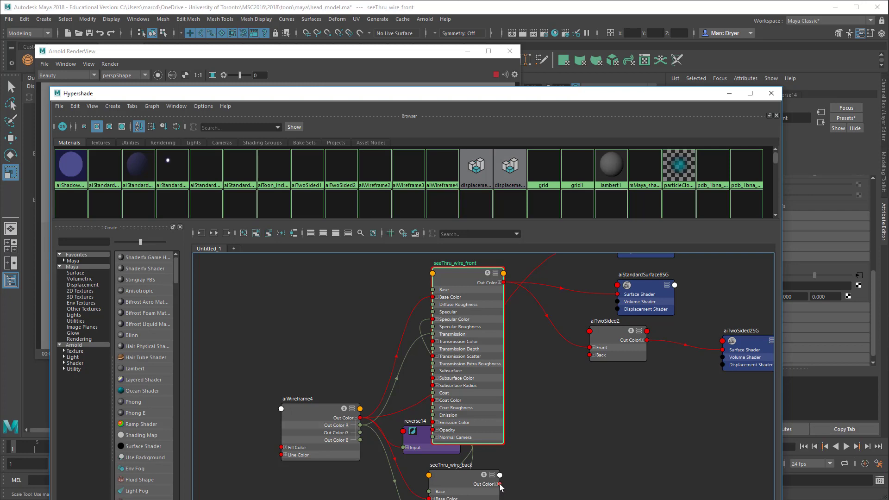
pyautogui.moveTo(500, 484); pyautogui.dragTo(590, 355)
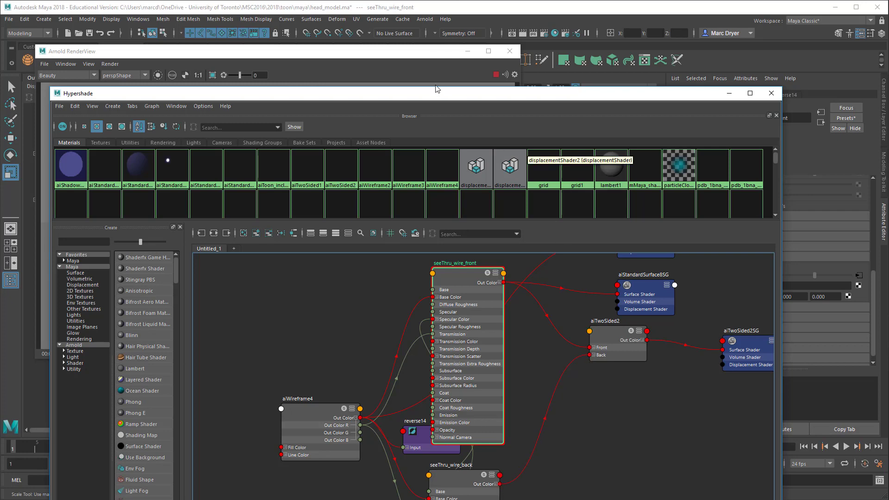
# Uncover the perspective view beside the Hypershade and assign the aiTwoSided2 material to the head model.
pyautogui.moveTo(437, 88); pyautogui.dragTo(802, 73)
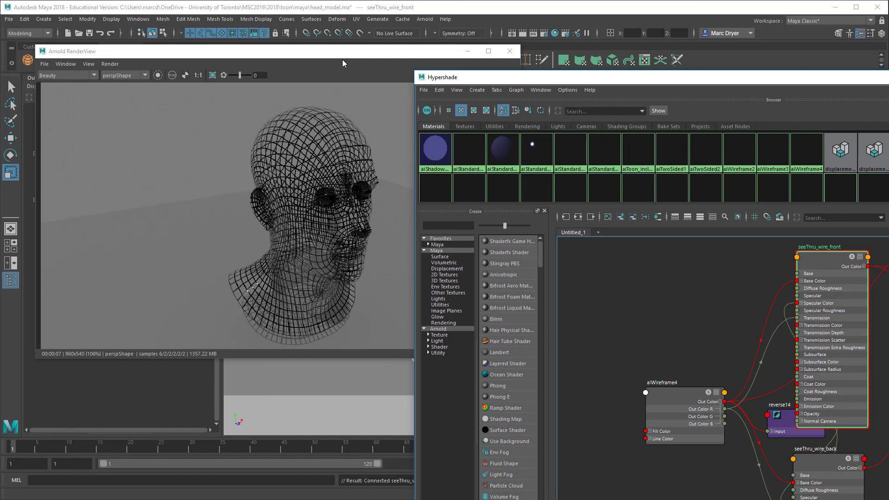
pyautogui.moveTo(343, 61); pyautogui.dragTo(98, 242)
pyautogui.moveTo(486, 77); pyautogui.dragTo(72, 2)
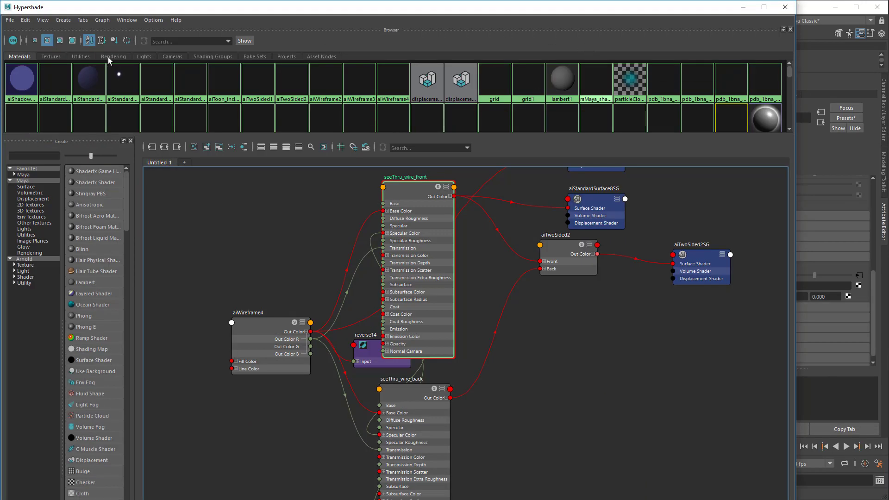
pyautogui.moveTo(135, 6); pyautogui.dragTo(183, 324)
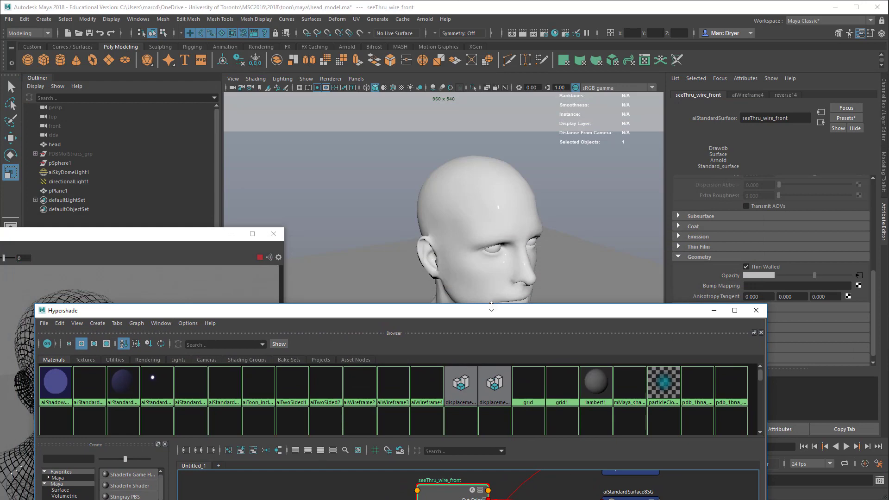
pyautogui.moveTo(490, 313); pyautogui.dragTo(40, 10)
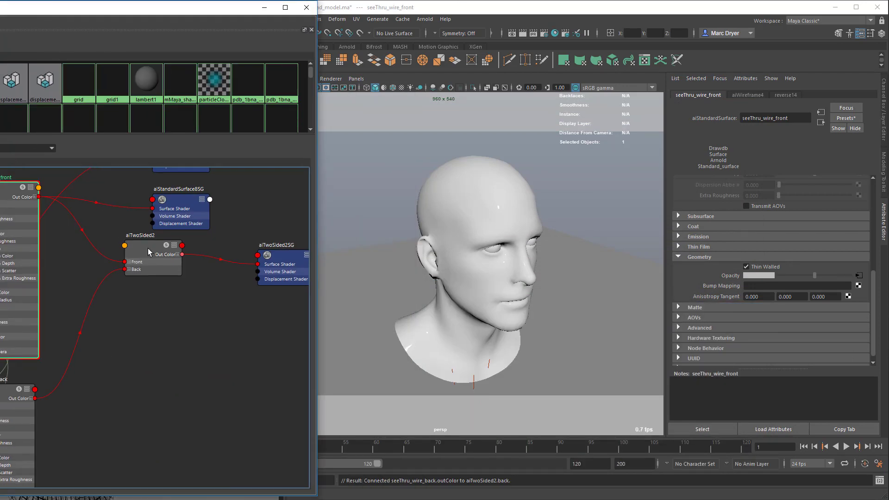
pyautogui.moveTo(490, 200); pyautogui.dragTo(490, 200, button='middle')
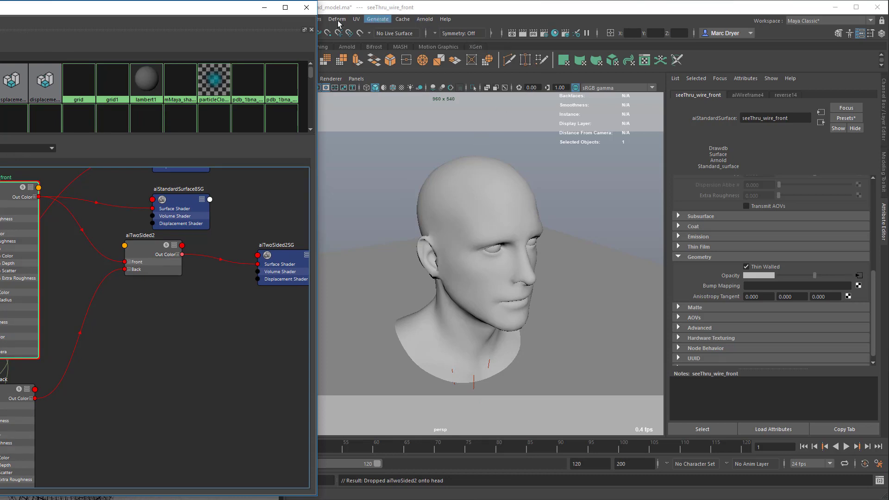
# Save the scene and bring the Arnold RenderView into view to check the head's two-sided wireframe render.
pyautogui.moveTo(110, 11); pyautogui.dragTo(111, 98)
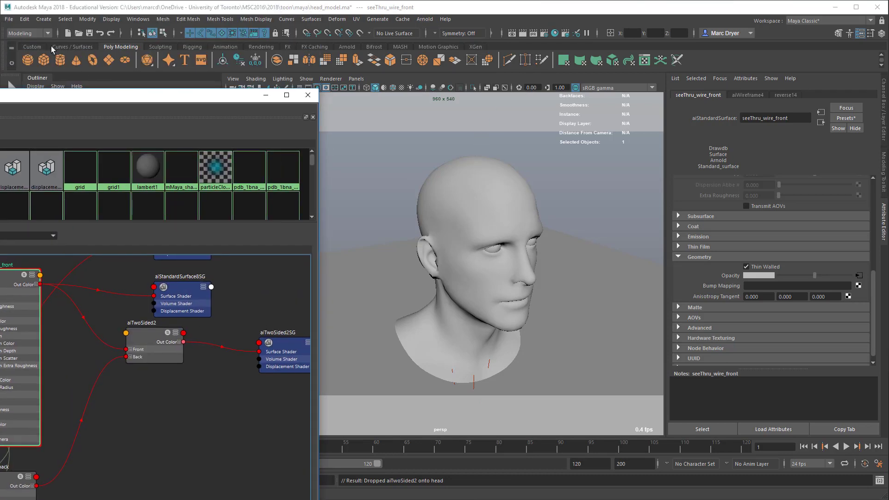
pyautogui.click(9, 19)
pyautogui.click(25, 57)
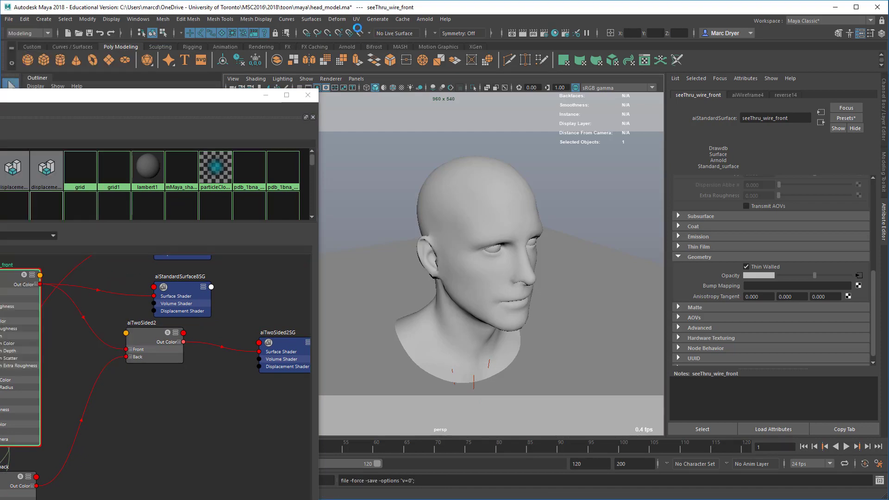
pyautogui.click(402, 19)
pyautogui.click(429, 35)
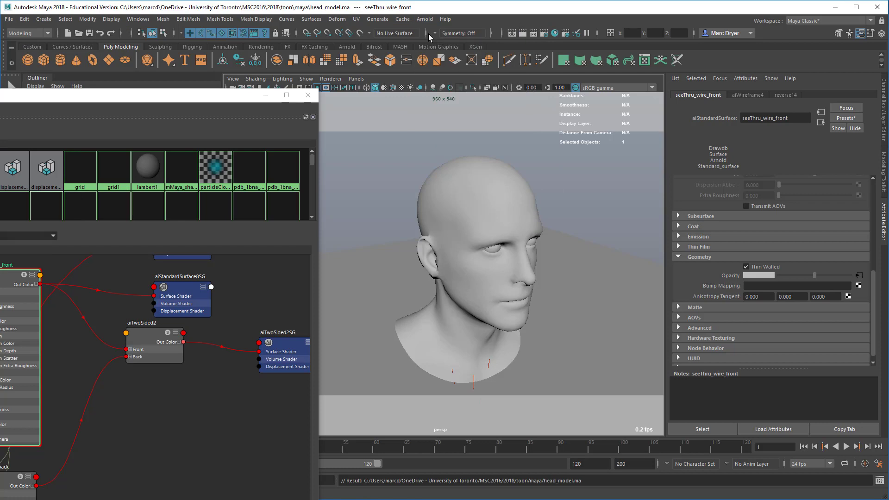
pyautogui.moveTo(225, 99); pyautogui.dragTo(320, 406)
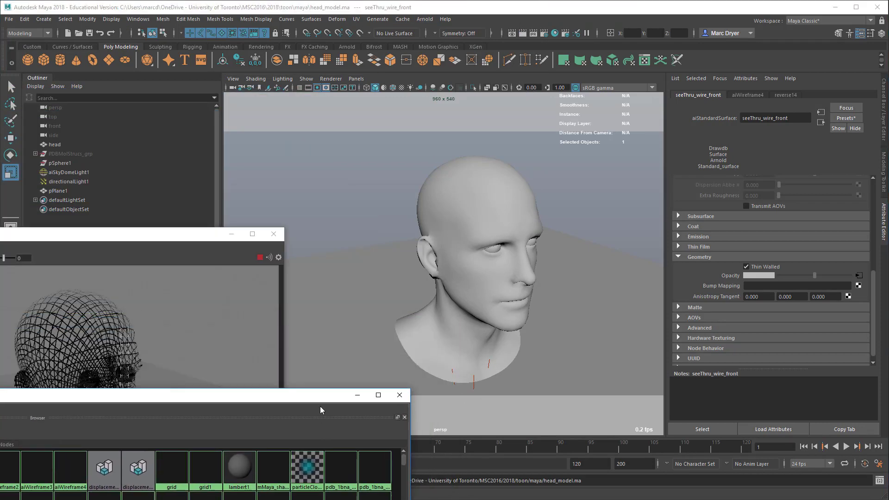
pyautogui.moveTo(172, 242); pyautogui.dragTo(363, 100)
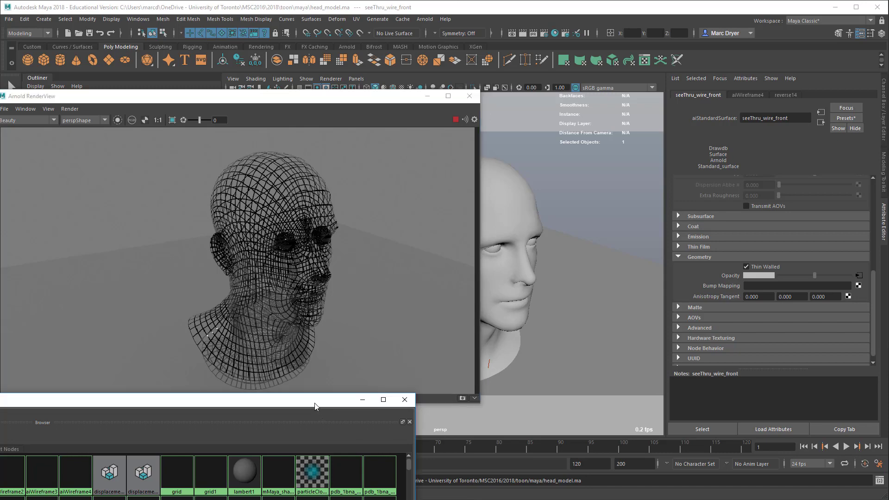
# Move the seeThru_wire_back node clear of the front shader and open the attributes of the aiWireframe4 shader driving its Base Color.
pyautogui.moveTo(319, 411); pyautogui.dragTo(588, 69)
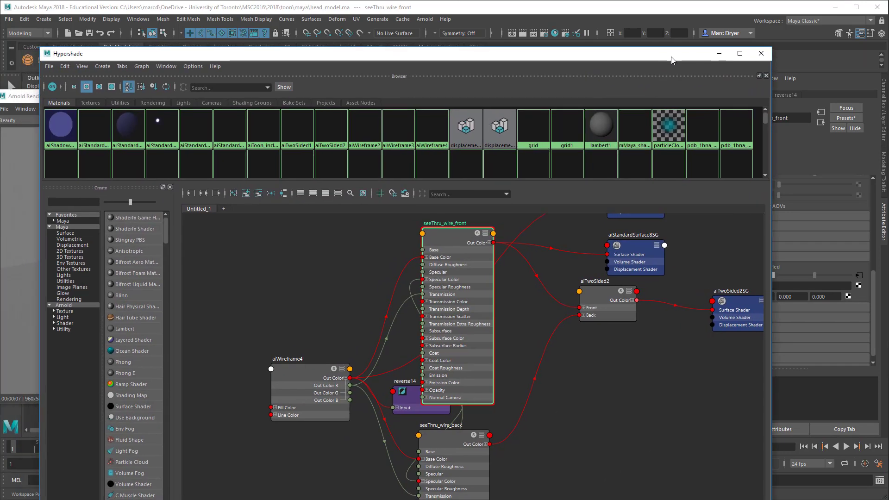
pyautogui.moveTo(443, 59); pyautogui.dragTo(558, 44)
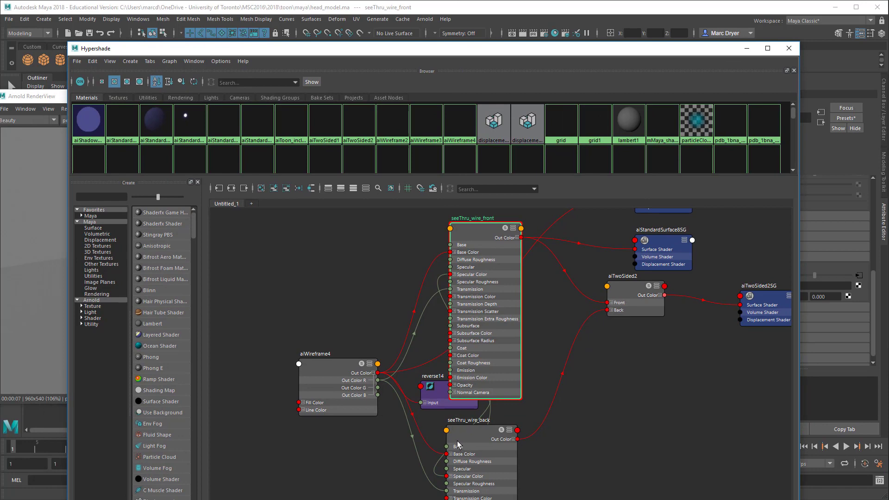
pyautogui.moveTo(461, 445); pyautogui.dragTo(553, 381)
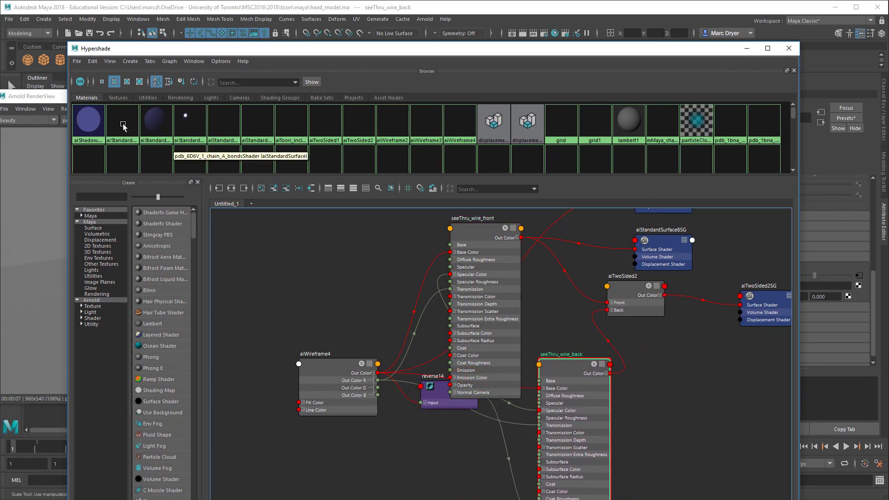
pyautogui.click(48, 99)
pyautogui.click(591, 396)
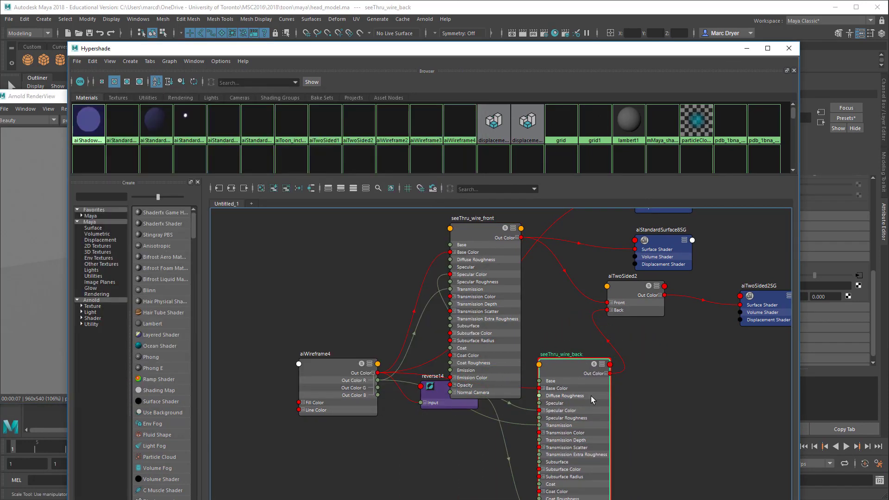
pyautogui.moveTo(632, 51); pyautogui.dragTo(404, 243)
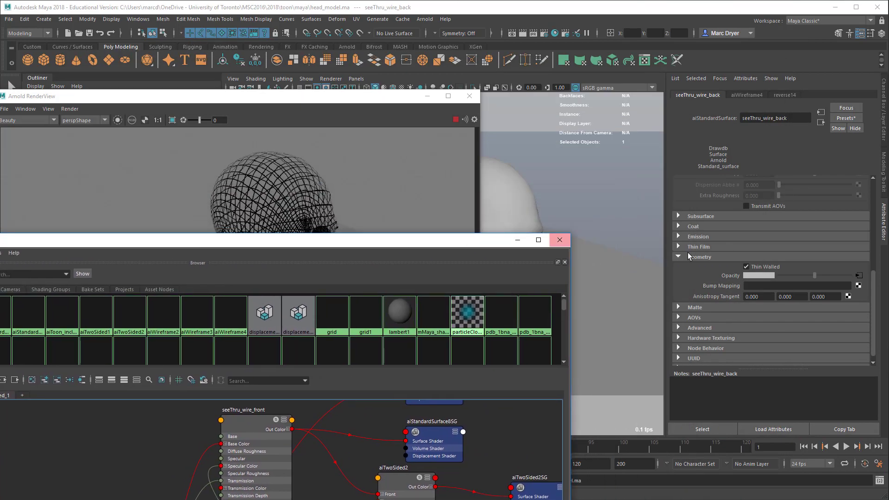
pyautogui.scroll(3, 718, 264)
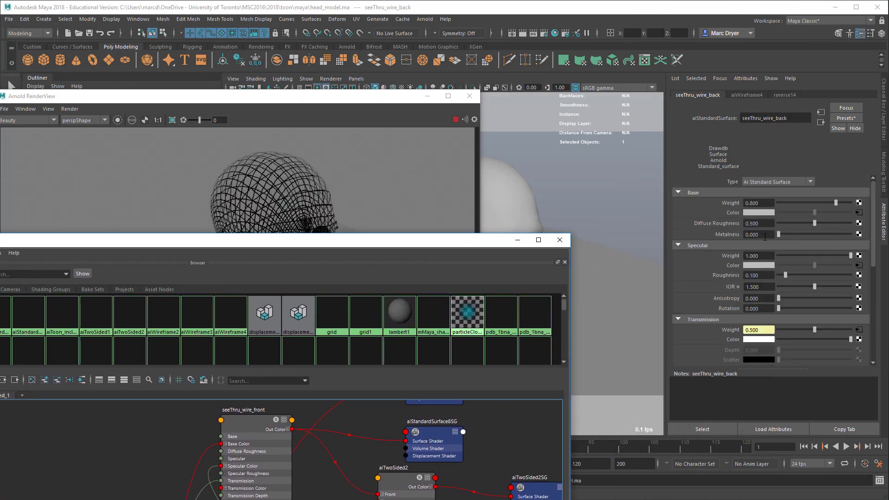
pyautogui.click(859, 212)
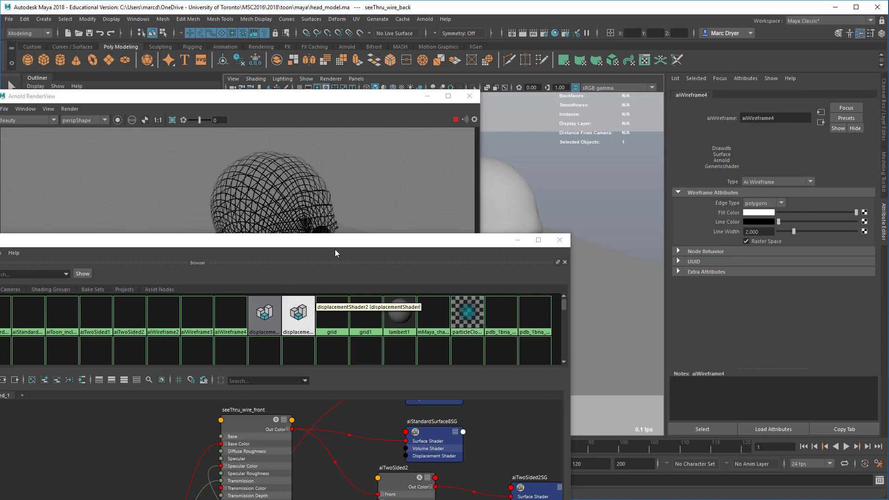
# Move the aiWireframe4 node clear of the other nodes and remove its connection to the Base Color of seeThru_wire_front.
pyautogui.moveTo(334, 240); pyautogui.dragTo(363, 98)
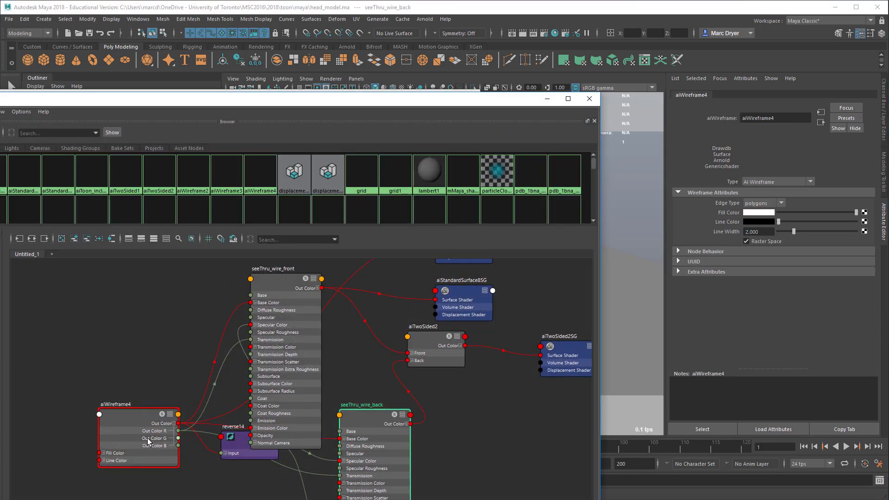
pyautogui.moveTo(139, 416); pyautogui.dragTo(56, 403)
pyautogui.click(209, 330)
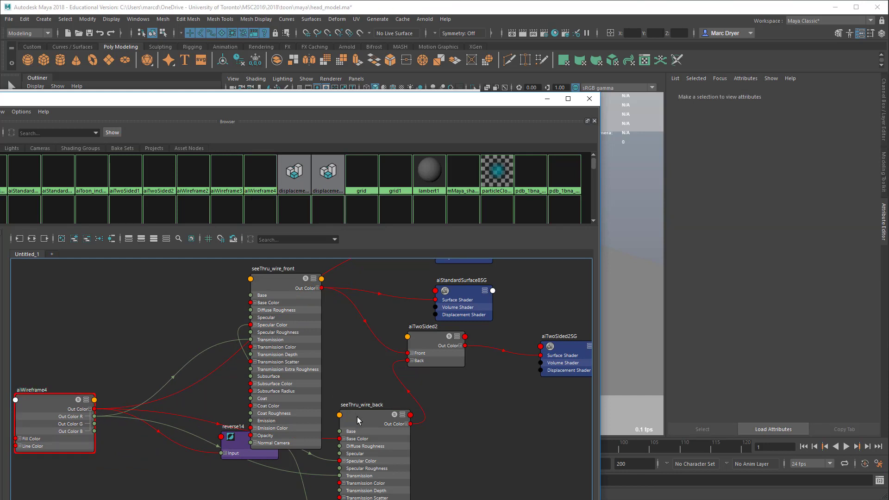
# Bring the seeThru_wire_back node beside aiWireframe4, disconnect aiWireframe4 from its Base Color, and move the node back out of the way.
pyautogui.moveTo(357, 416); pyautogui.dragTo(161, 412)
pyautogui.moveTo(163, 373); pyautogui.dragTo(159, 294)
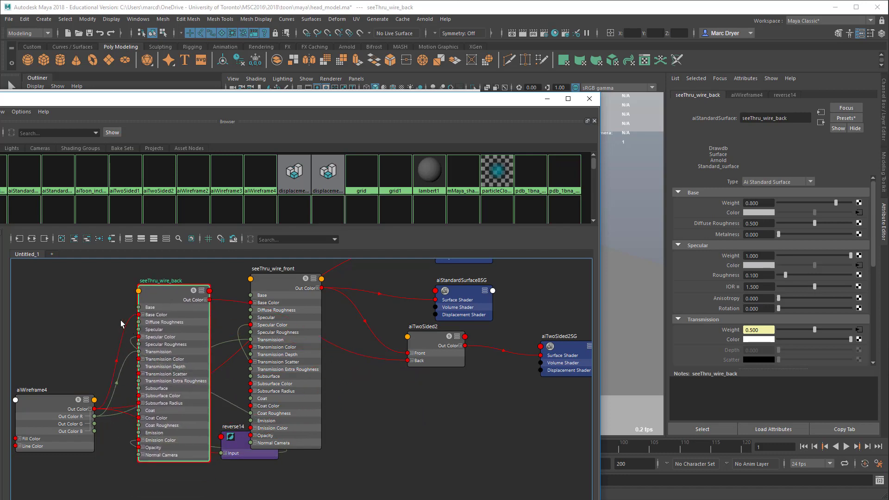
pyautogui.click(133, 335)
pyautogui.moveTo(185, 332); pyautogui.dragTo(286, 485)
# Uncover the Arnold RenderView and set the Base Color of seeThru_wire_front to white with a Base Weight of 1.
pyautogui.moveTo(416, 107); pyautogui.dragTo(370, 399)
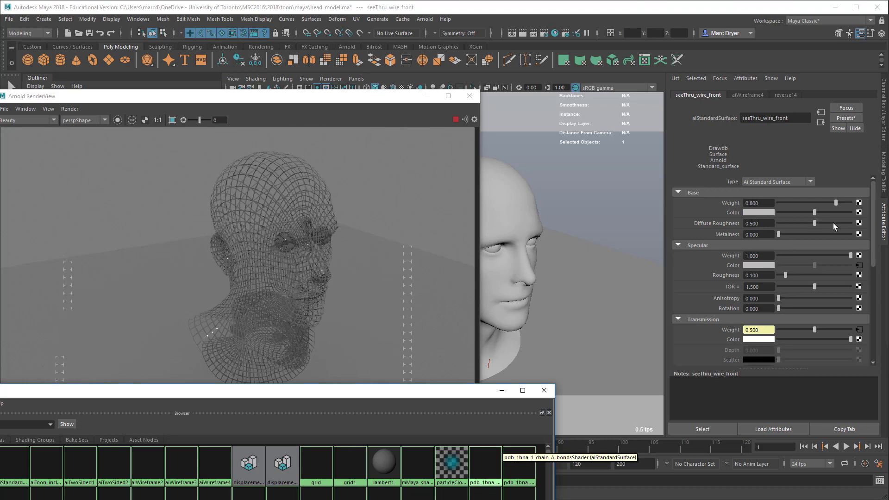
pyautogui.moveTo(814, 212); pyautogui.dragTo(852, 212)
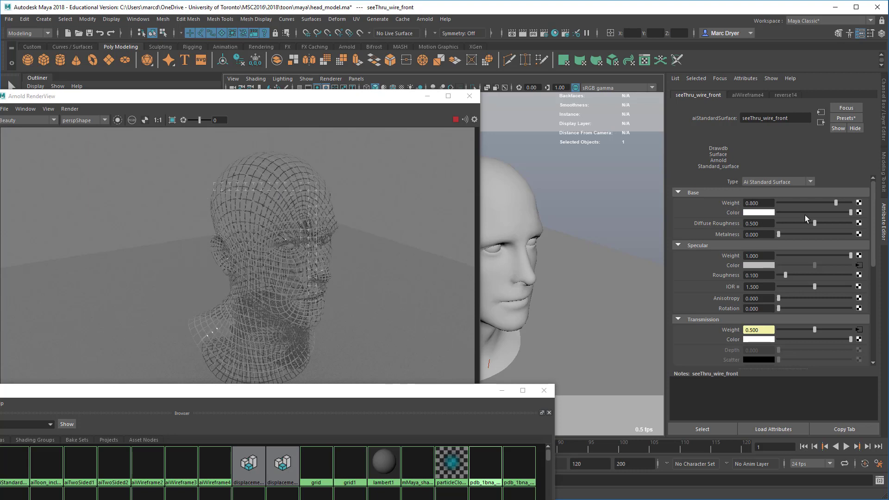
pyautogui.moveTo(835, 203); pyautogui.dragTo(853, 202)
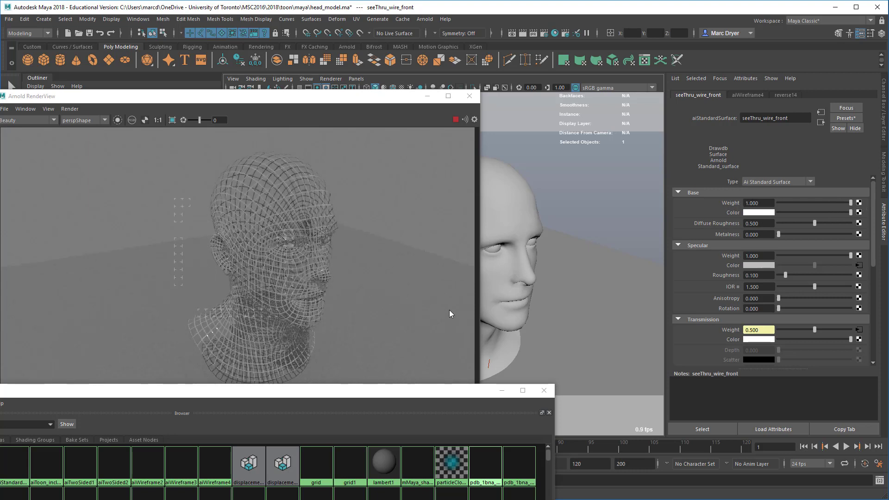
# Set the Base Color of seeThru_wire_back to black and uncover the Arnold RenderView to check the wireframe.
pyautogui.moveTo(363, 387); pyautogui.dragTo(412, 80)
pyautogui.moveTo(345, 440); pyautogui.dragTo(491, 409)
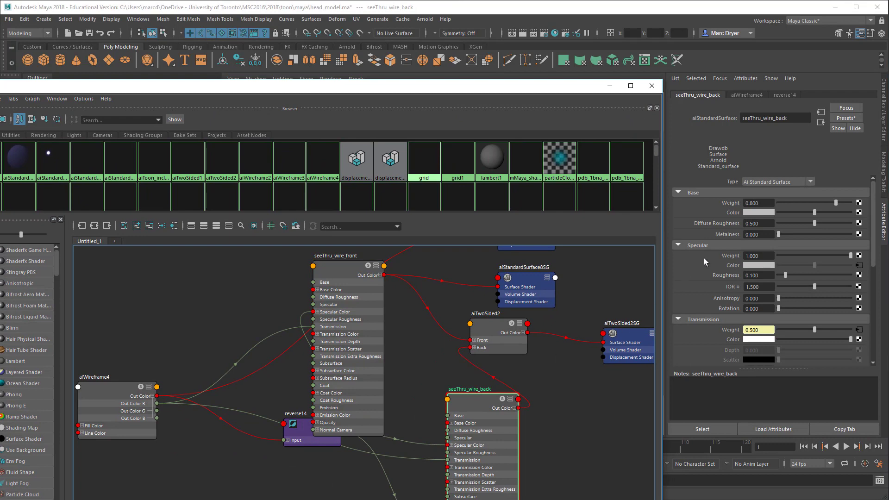
pyautogui.moveTo(814, 213); pyautogui.dragTo(778, 213)
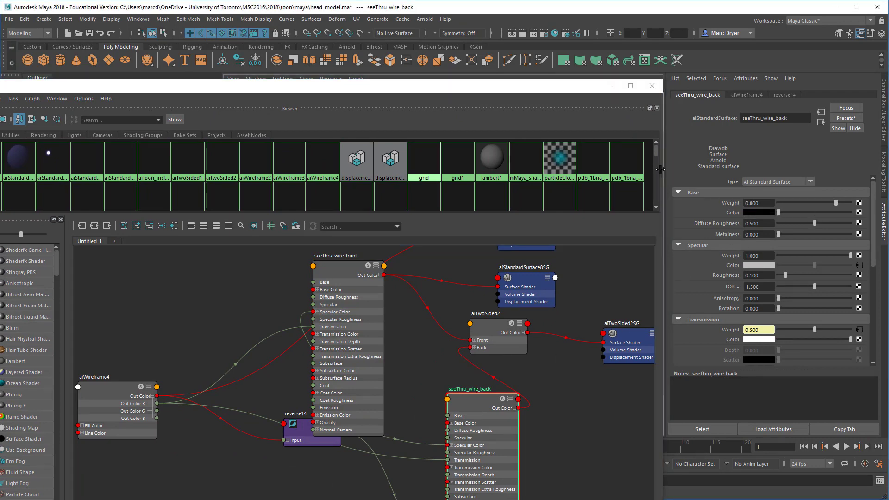
pyautogui.moveTo(545, 90); pyautogui.dragTo(426, 370)
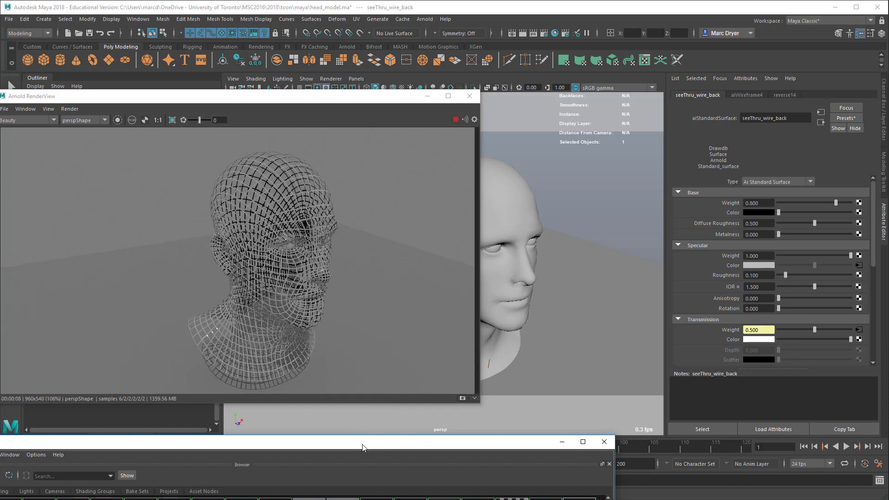
# Separate seeThru_wire_front from the reverse14 node and rearrange the whole shader graph automatically.
pyautogui.moveTo(366, 450); pyautogui.dragTo(382, 75)
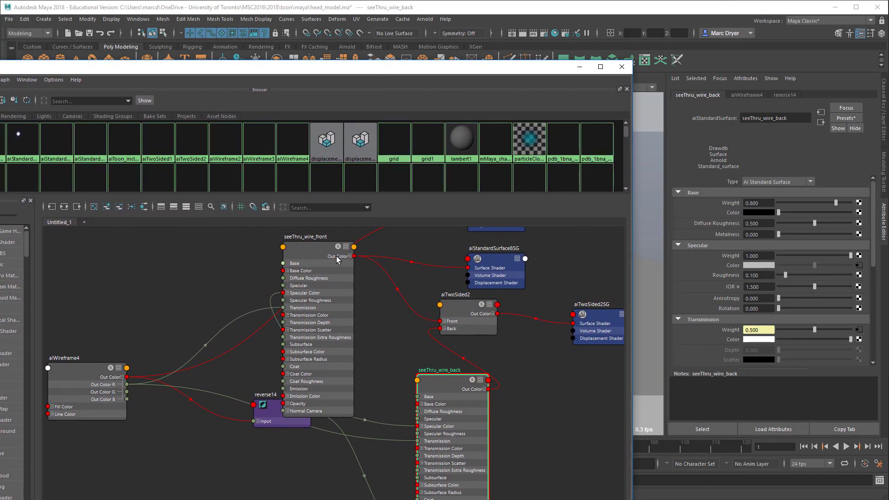
pyautogui.moveTo(317, 254); pyautogui.dragTo(358, 256)
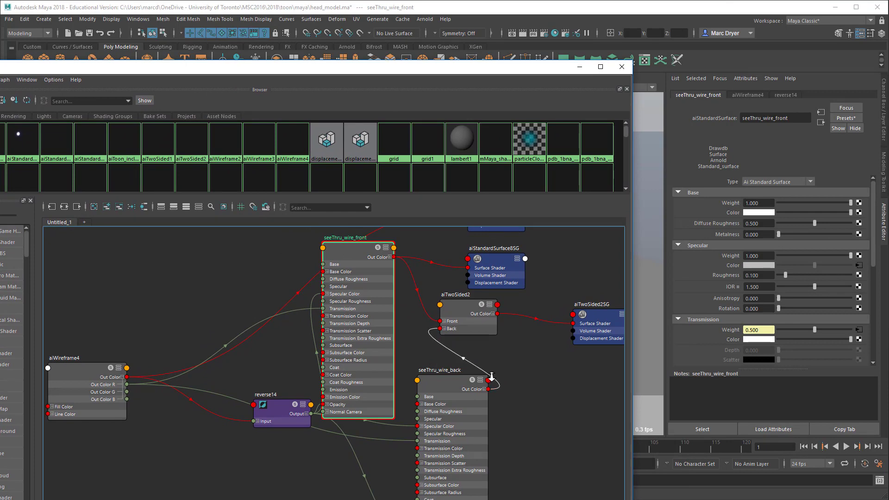
pyautogui.scroll(-4, 492, 321)
pyautogui.click(136, 207)
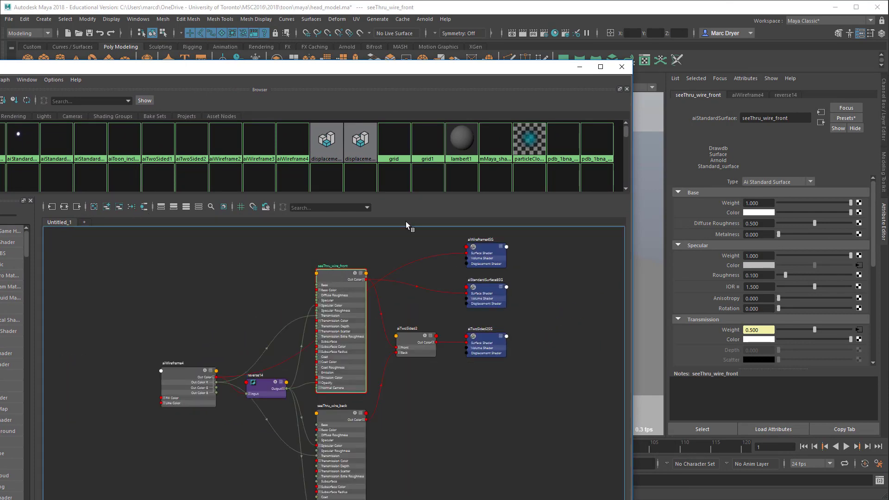
pyautogui.moveTo(467, 70); pyautogui.dragTo(436, 61)
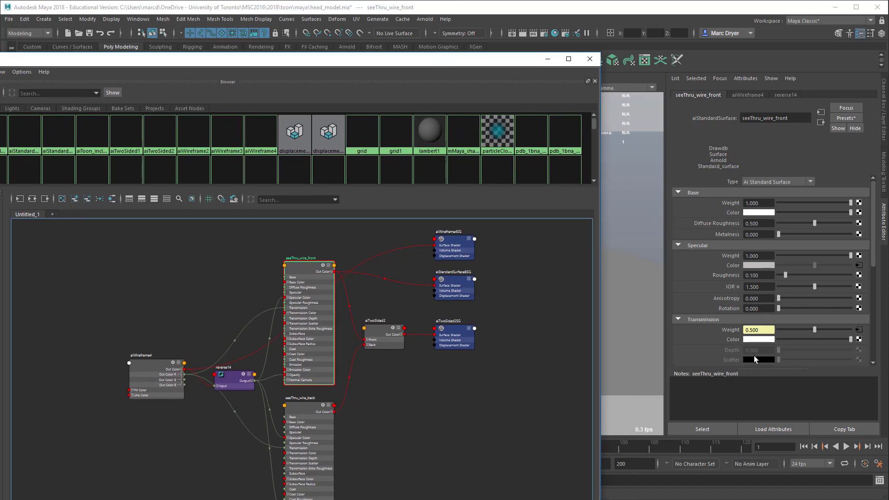
# Set the Emission Weight of seeThru_wire_front to 1 and uncover the Arnold RenderView to check the glowing front wires.
pyautogui.scroll(-3, 755, 356)
pyautogui.click(680, 322)
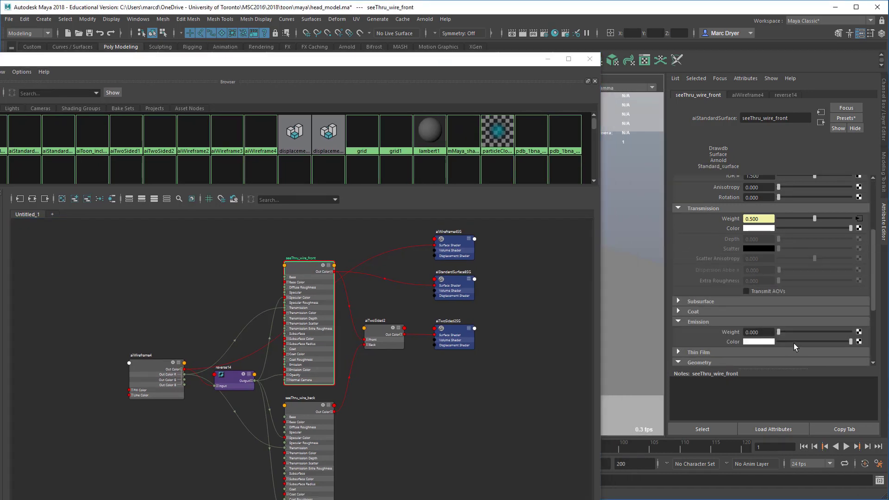
pyautogui.moveTo(779, 332); pyautogui.dragTo(854, 332)
pyautogui.moveTo(414, 59); pyautogui.dragTo(393, 402)
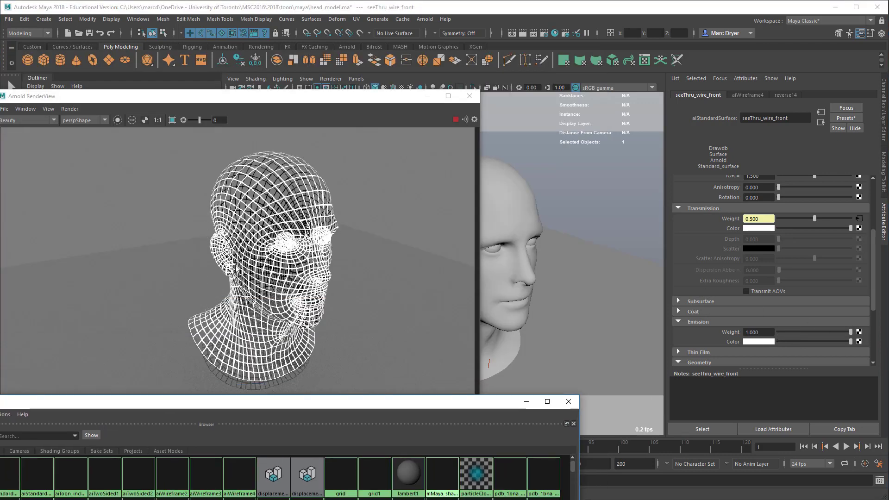
pyautogui.click(764, 332)
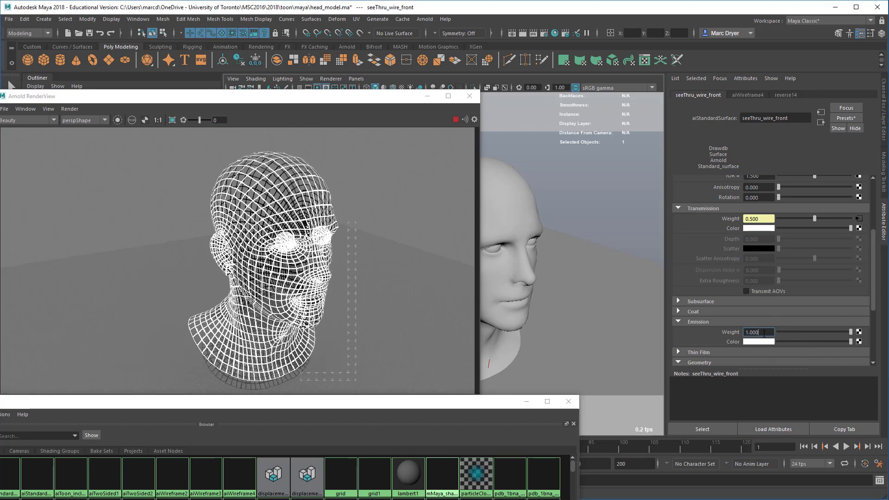
# Set the sky dome light's Camera visibility to 0, inspect the render's alpha channel, and restore the Camera visibility to 1.
pyautogui.click(149, 120)
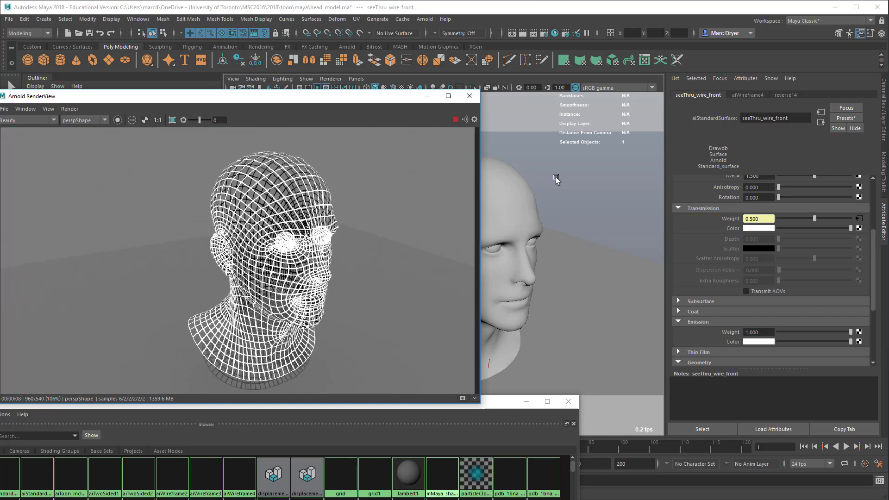
pyautogui.click(556, 179)
pyautogui.moveTo(843, 234); pyautogui.dragTo(780, 235)
pyautogui.click(132, 120)
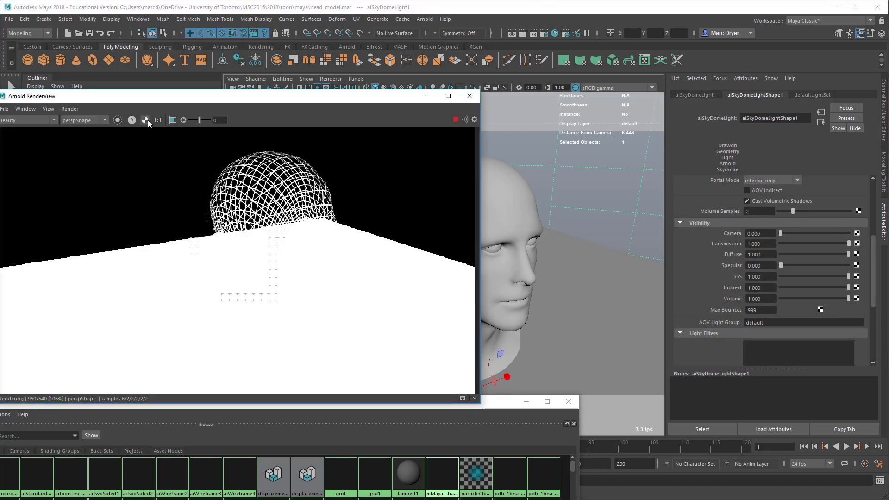
pyautogui.click(147, 120)
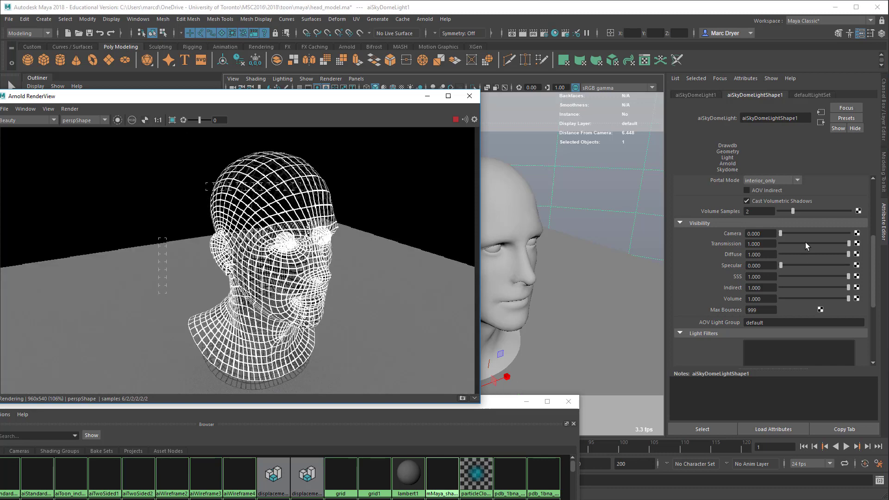
pyautogui.moveTo(780, 233); pyautogui.dragTo(866, 243)
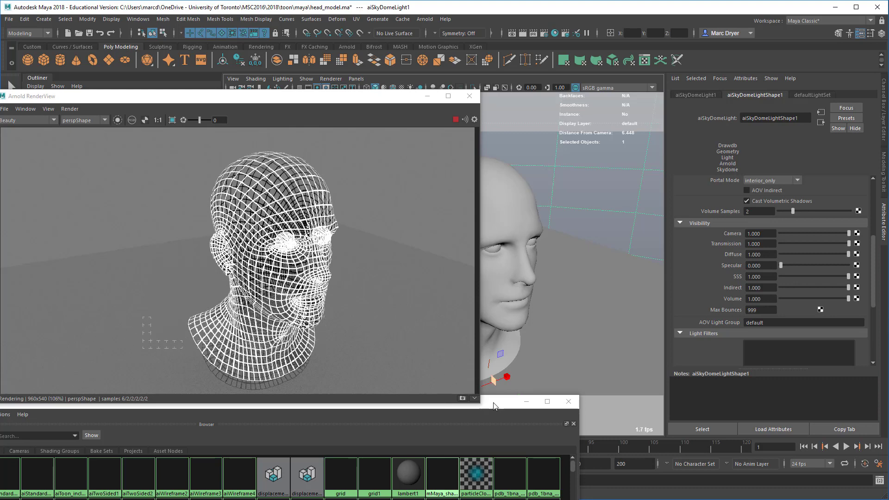
# Set the Emission Color of seeThru_wire_front to cyan and its Emission Weight to 0.312.
pyautogui.moveTo(504, 407); pyautogui.dragTo(501, 104)
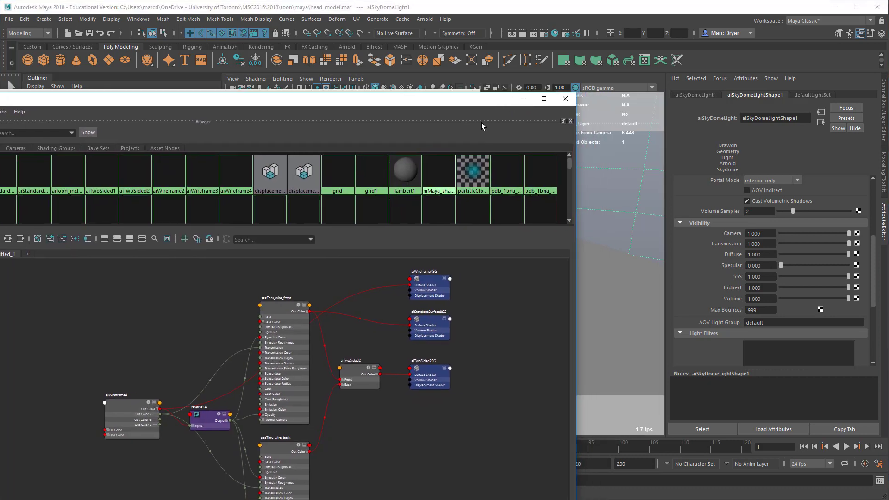
pyautogui.click(288, 309)
pyautogui.scroll(-5, 780, 317)
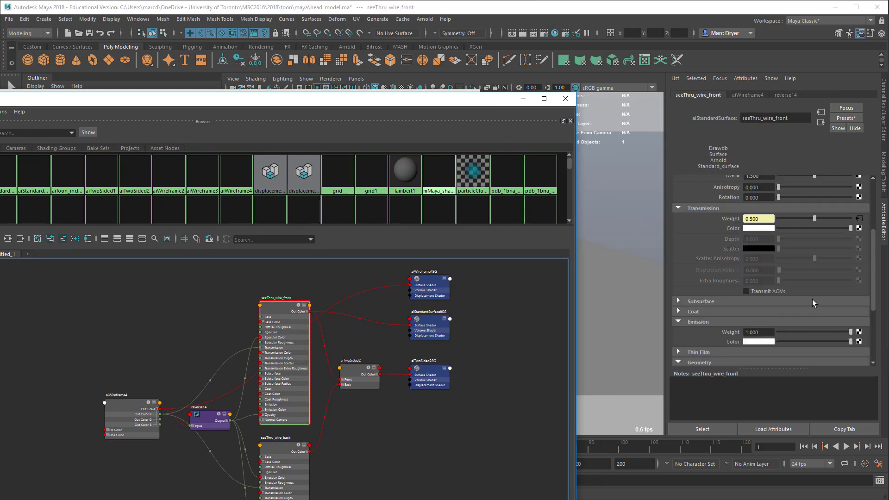
pyautogui.click(763, 343)
pyautogui.click(717, 340)
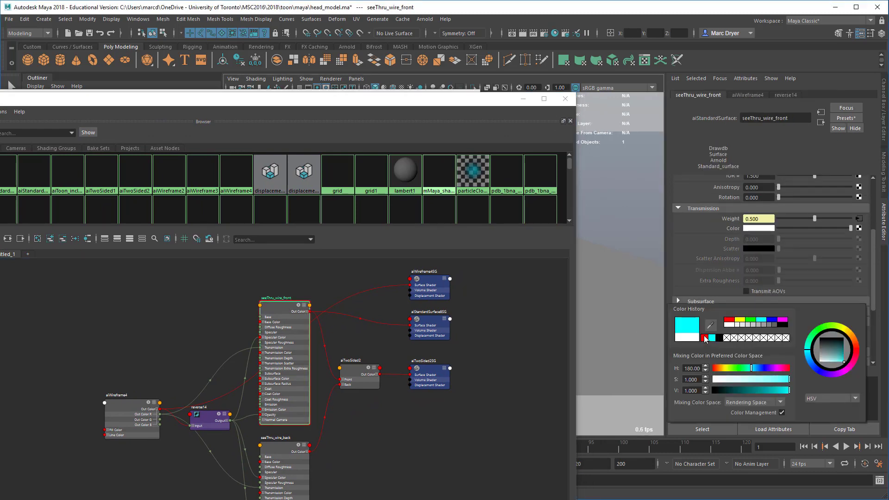
pyautogui.moveTo(405, 107); pyautogui.dragTo(489, 491)
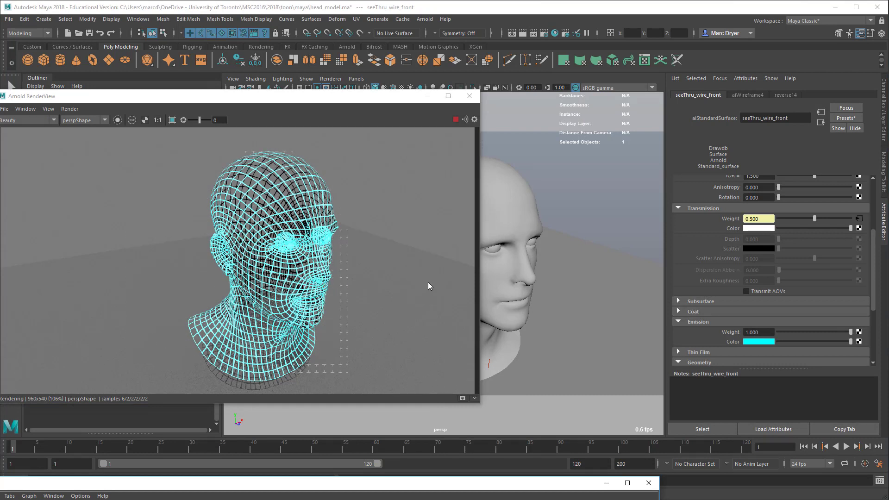
pyautogui.click(800, 332)
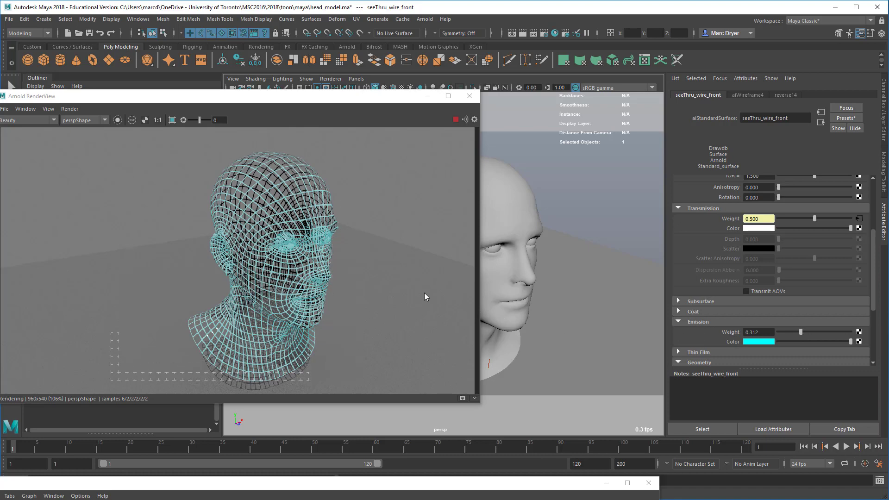
# Examine the two-sided wireframe render of the head from several angles and distances in the Arnold RenderView.
pyautogui.keyDown('alt'); pyautogui.moveTo(424, 293); pyautogui.dragTo(284, 288); pyautogui.keyUp('alt')
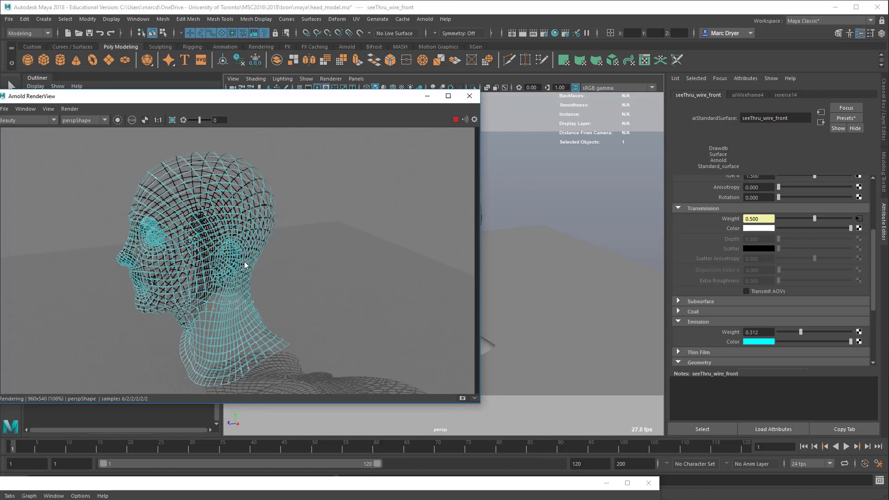
pyautogui.keyDown('alt'); pyautogui.moveTo(208, 294); pyautogui.dragTo(296, 276); pyautogui.keyUp('alt')
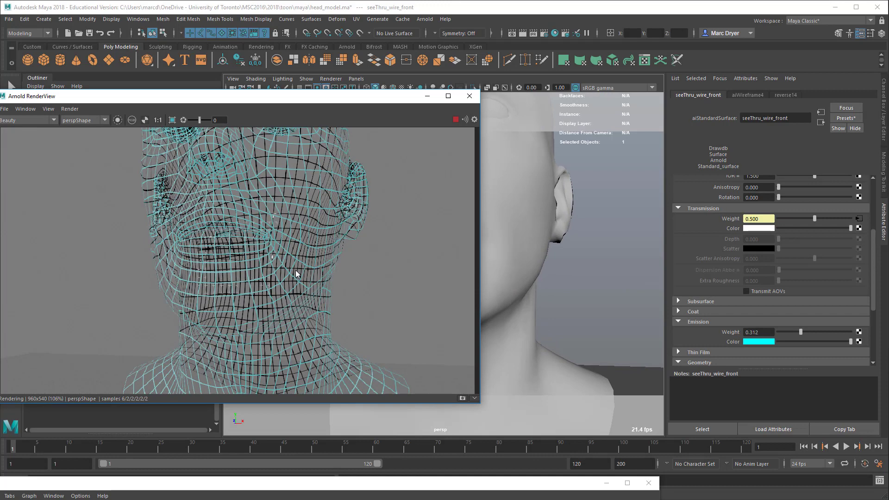
pyautogui.keyDown('alt'); pyautogui.moveTo(232, 283); pyautogui.dragTo(383, 300); pyautogui.keyUp('alt')
pyautogui.keyDown('alt'); pyautogui.moveTo(383, 299); pyautogui.dragTo(298, 296, button='right'); pyautogui.keyUp('alt')
pyautogui.moveTo(300, 292)
pyautogui.keyDown('alt'); pyautogui.mouseDown()
pyautogui.moveTo(288, 301)
pyautogui.moveTo(367, 305)
pyautogui.moveTo(311, 296)
pyautogui.mouseUp(); pyautogui.keyUp('alt')
pyautogui.keyDown('alt'); pyautogui.moveTo(311, 300); pyautogui.dragTo(294, 298, button='middle'); pyautogui.keyUp('alt')
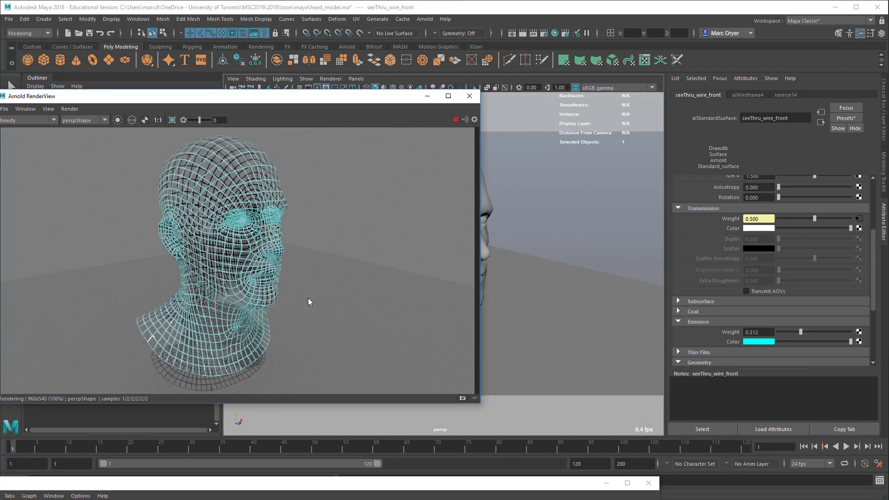